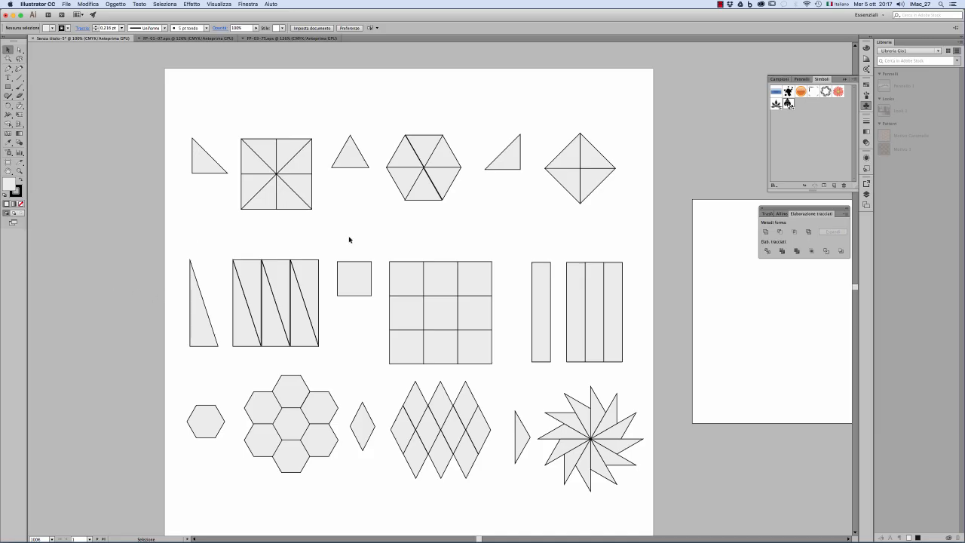
Step: Copy the square divided into eight triangles and paste it onto the empty artboard
{"action": "left_click_drag", "start_coordinate": [540, 254], "coordinate": [396, 253]}
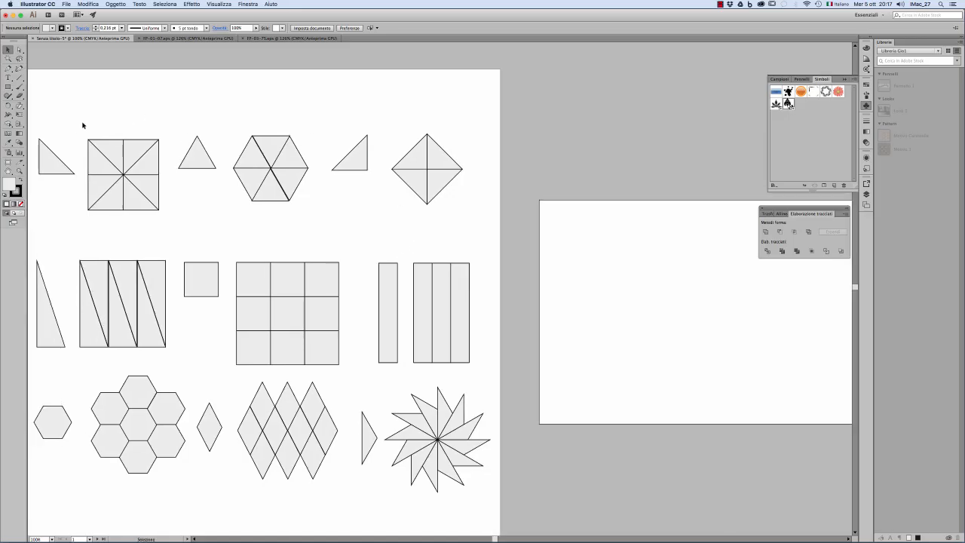
{"action": "left_click_drag", "start_coordinate": [82, 122], "coordinate": [163, 211]}
{"action": "key", "text": "super+c"}
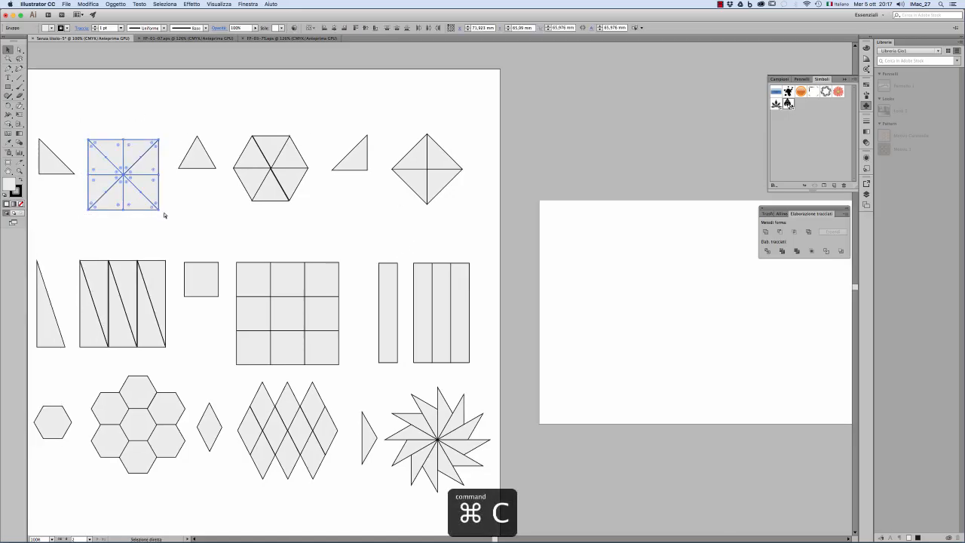
{"action": "left_click", "coordinate": [216, 233]}
{"action": "key", "text": "super+v"}
Step: Enlarge the pasted divided square to about 175 mm per side and convert it into guides
{"action": "left_click_drag", "start_coordinate": [562, 289], "coordinate": [359, 287]}
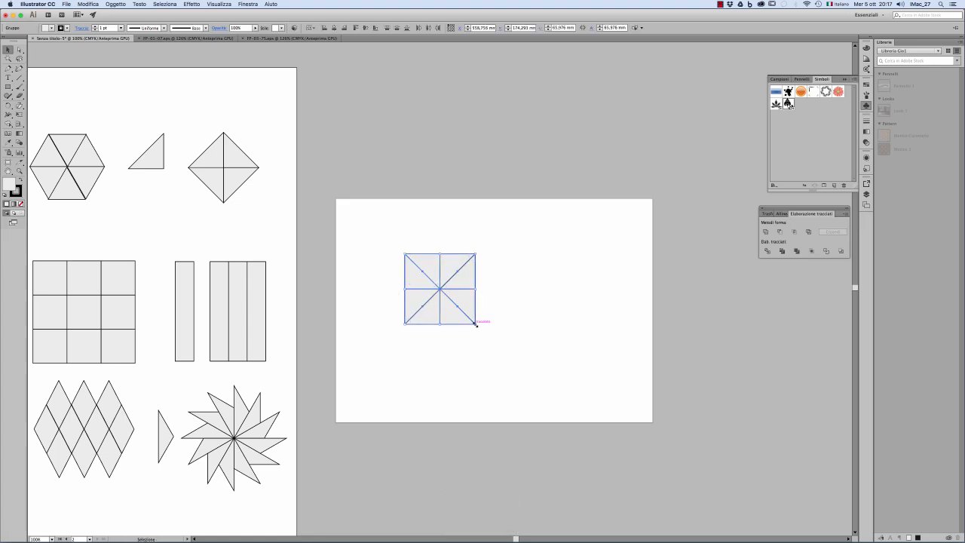
{"action": "left_click_drag", "start_coordinate": [476, 324], "coordinate": [564, 412]}
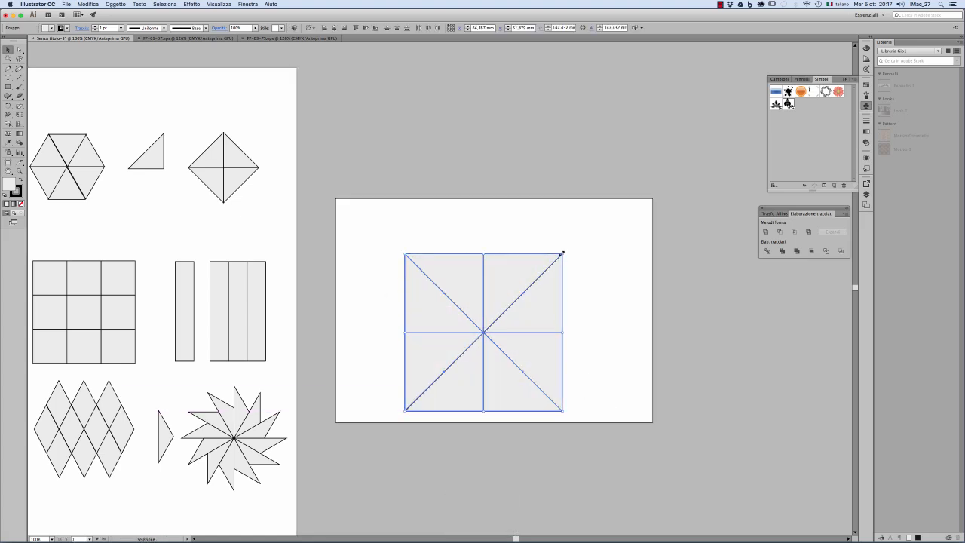
{"action": "left_click_drag", "start_coordinate": [561, 254], "coordinate": [592, 223]}
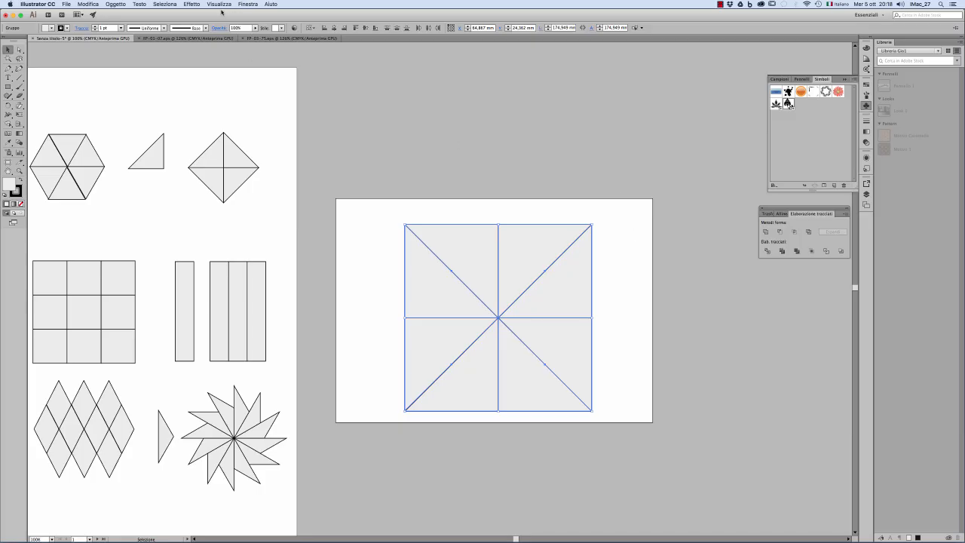
{"action": "left_click", "coordinate": [222, 5]}
{"action": "mouse_move", "coordinate": [254, 226]}
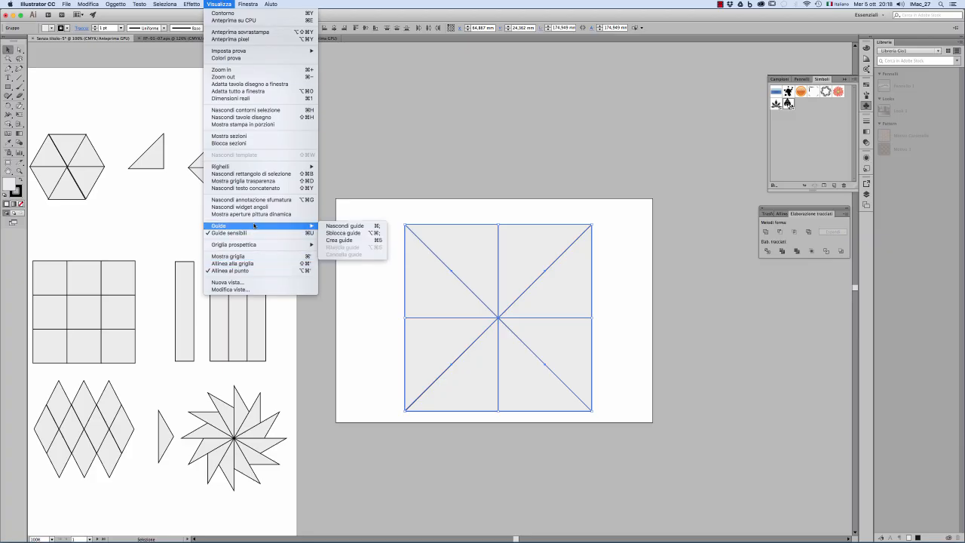
{"action": "left_click", "coordinate": [344, 241]}
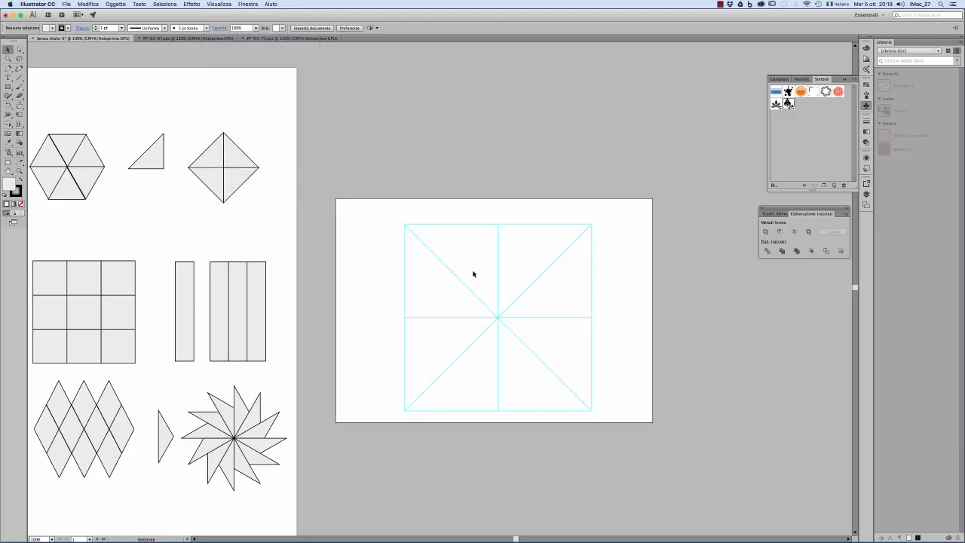
Step: Place an instance of the large flower symbol inside the guide triangle to the left, below the upper-left diagonal
{"action": "left_click_drag", "start_coordinate": [789, 104], "coordinate": [444, 292]}
{"action": "key", "text": "super+space"}
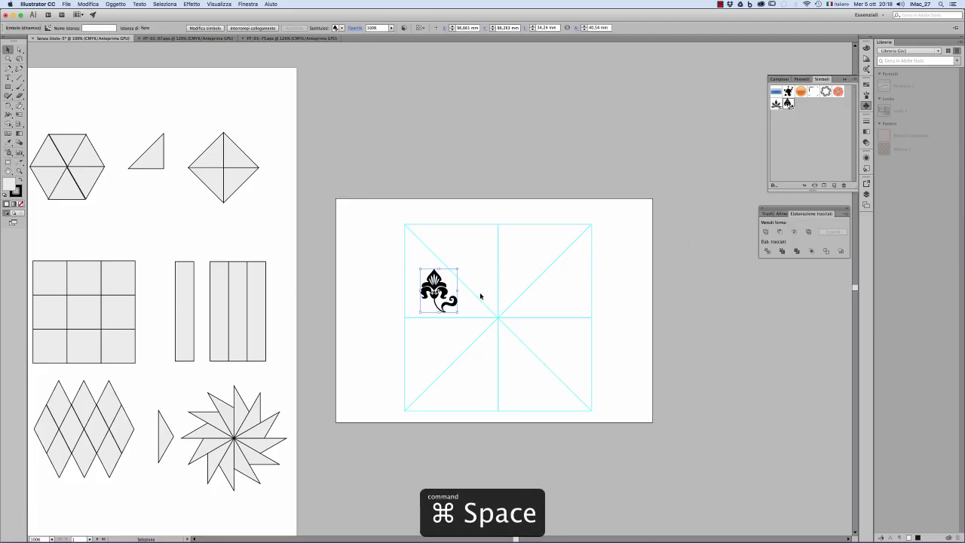
{"action": "left_click", "coordinate": [470, 303], "text": "super"}
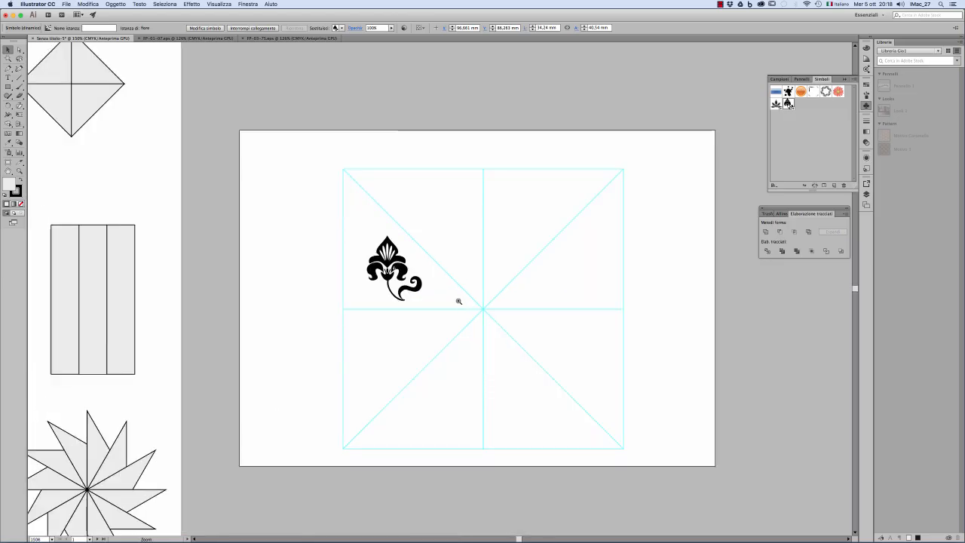
{"action": "left_click", "coordinate": [460, 302], "text": "super"}
Step: Enlarge the large flower to about 39 × 46 mm and rotate it almost upside down, with its stem against the diagonal guide
{"action": "left_click_drag", "start_coordinate": [427, 300], "coordinate": [462, 313]}
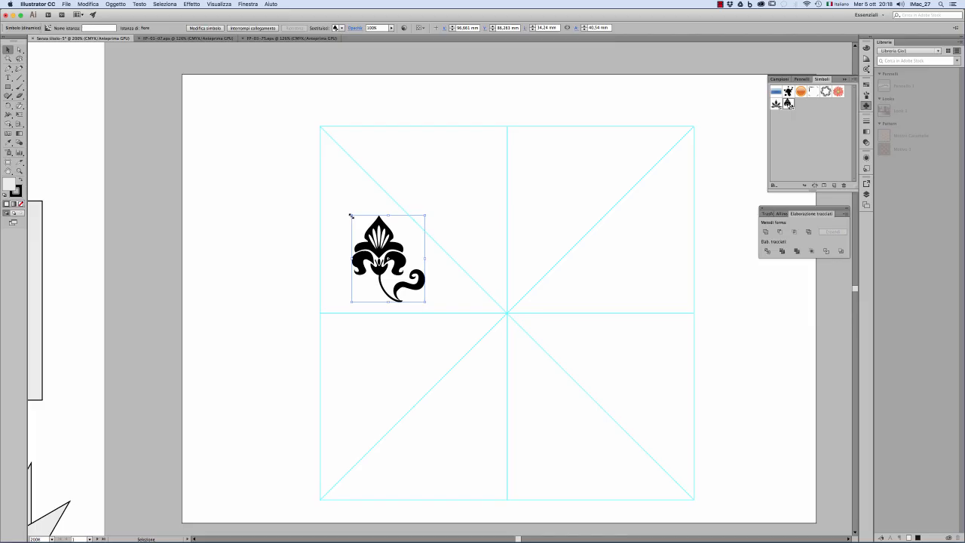
{"action": "left_click_drag", "start_coordinate": [351, 215], "coordinate": [341, 203]}
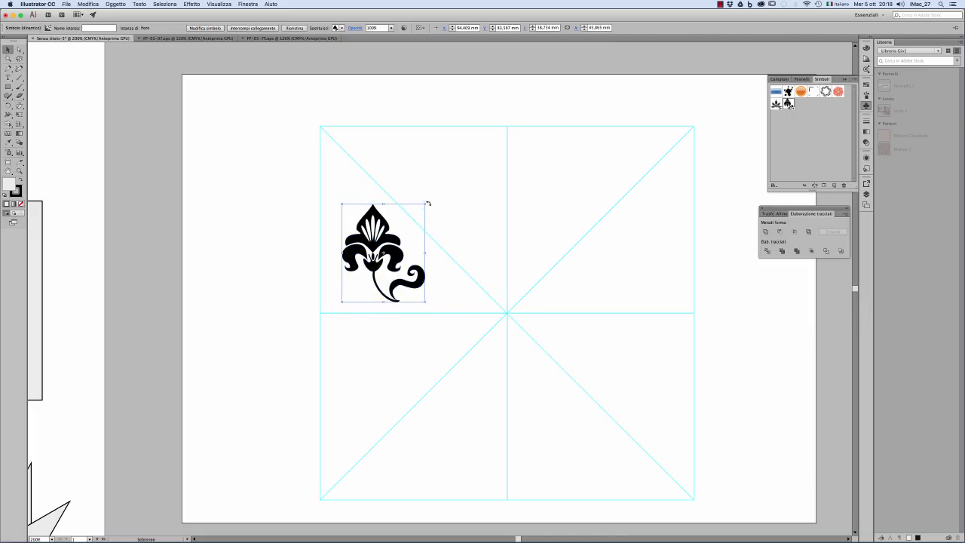
{"action": "left_click_drag", "start_coordinate": [427, 201], "coordinate": [399, 255]}
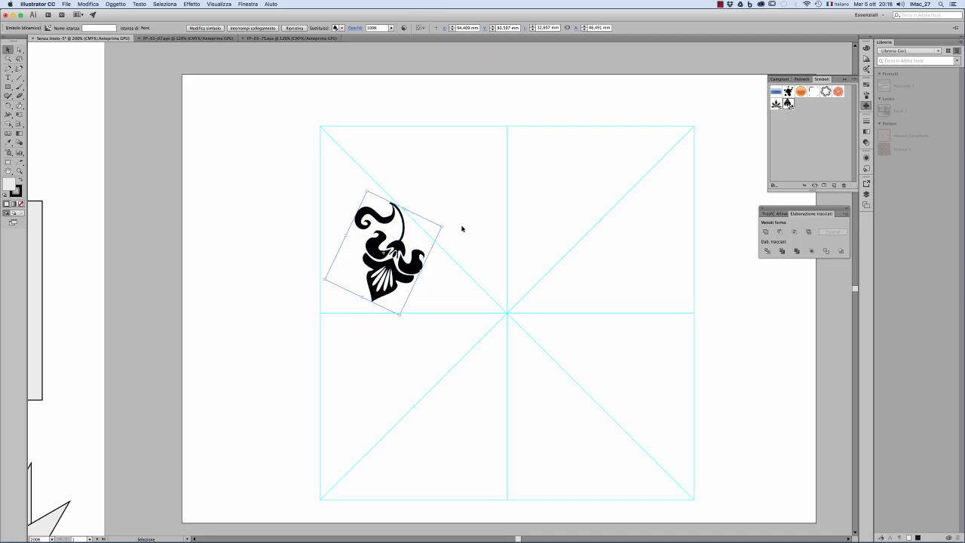
{"action": "left_click_drag", "start_coordinate": [444, 224], "coordinate": [448, 229]}
{"action": "left_click", "coordinate": [463, 219]}
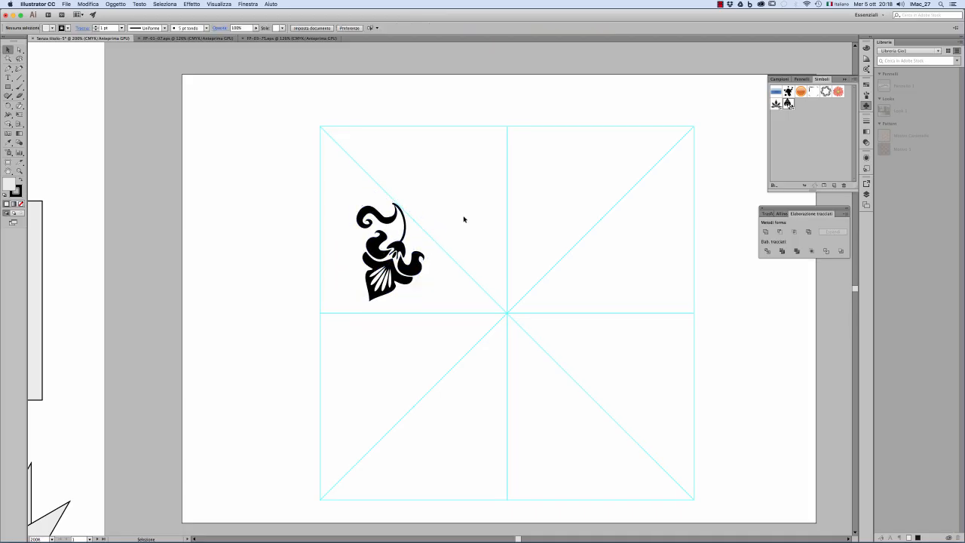
{"action": "left_click", "coordinate": [8, 87]}
{"action": "left_click", "coordinate": [8, 86]}
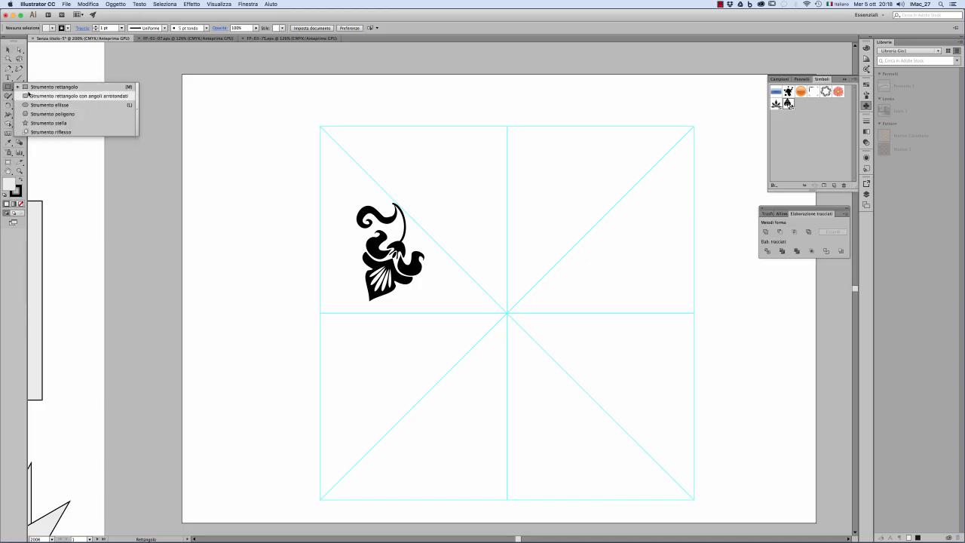
{"action": "key", "text": "v"}
Step: Place the small flower symbol between the large flower and the square's centre, rotated so that its petals point down
{"action": "left_click_drag", "start_coordinate": [388, 253], "coordinate": [558, 213]}
{"action": "left_click_drag", "start_coordinate": [583, 178], "coordinate": [445, 285]}
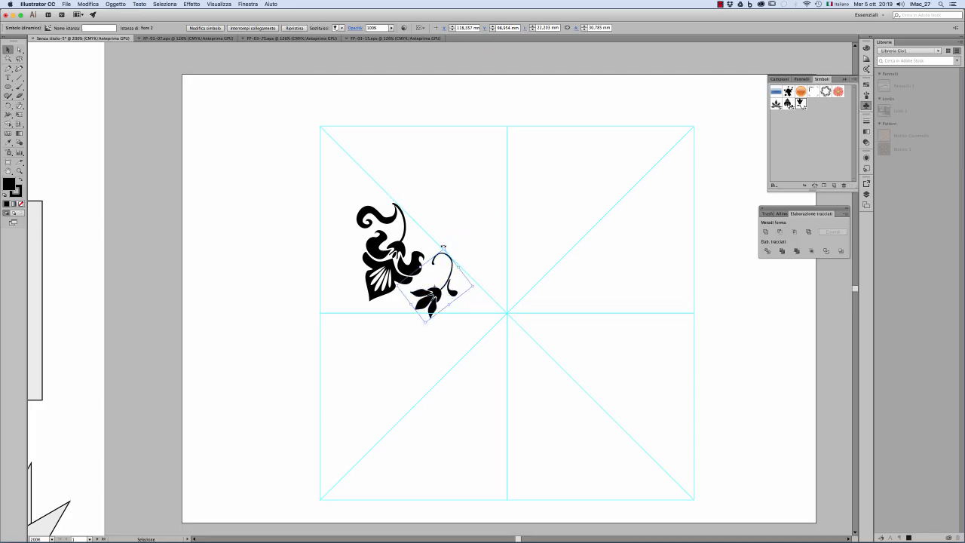
{"action": "left_click_drag", "start_coordinate": [443, 247], "coordinate": [423, 247]}
{"action": "left_click_drag", "start_coordinate": [443, 292], "coordinate": [443, 282]}
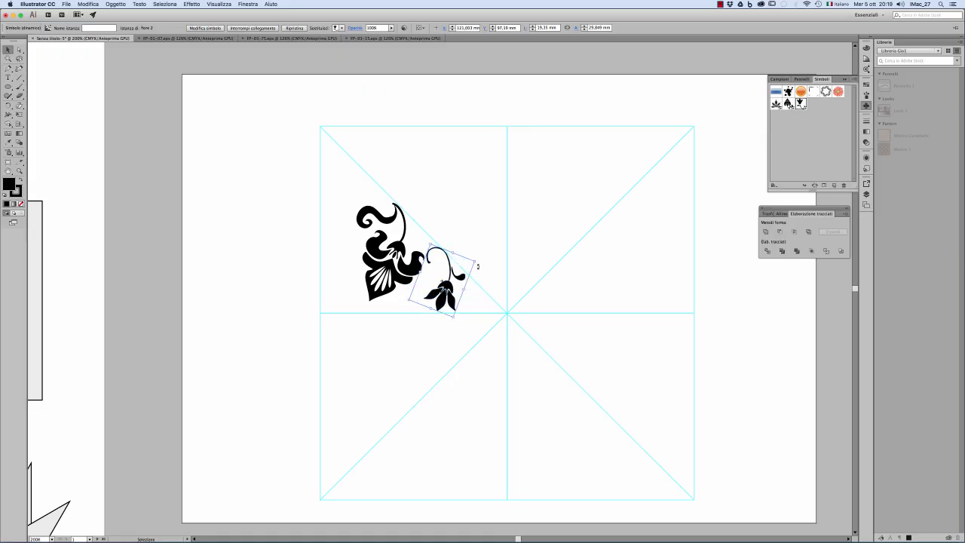
{"action": "left_click", "coordinate": [486, 264]}
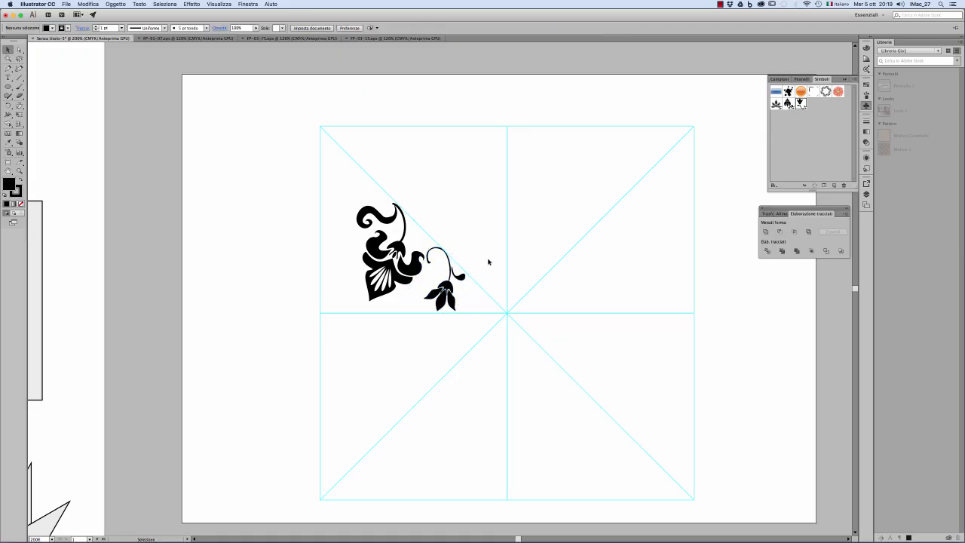
Step: Create a copy of the small flower reflected across a horizontal axis through a point on the diagonal guide
{"action": "left_click", "coordinate": [446, 289]}
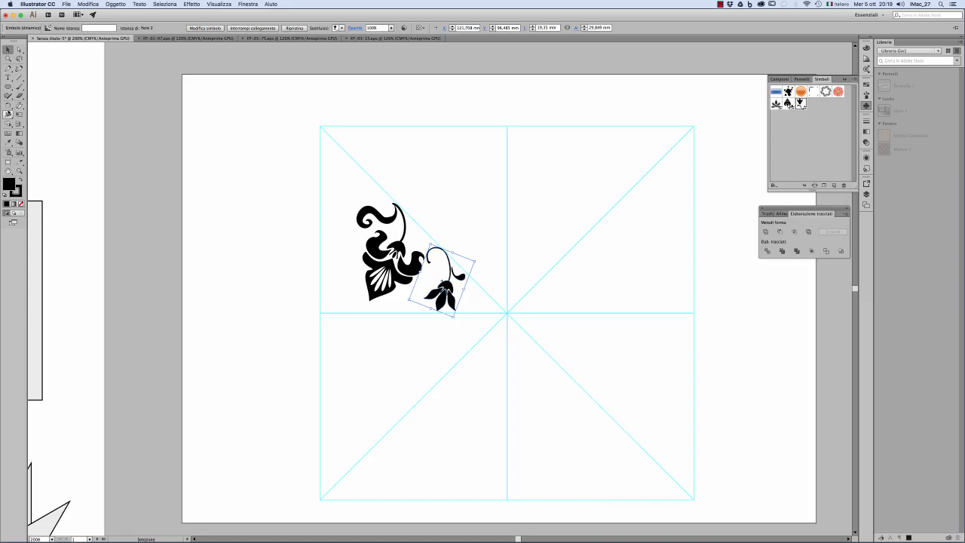
{"action": "left_click_drag", "start_coordinate": [8, 105], "coordinate": [45, 114]}
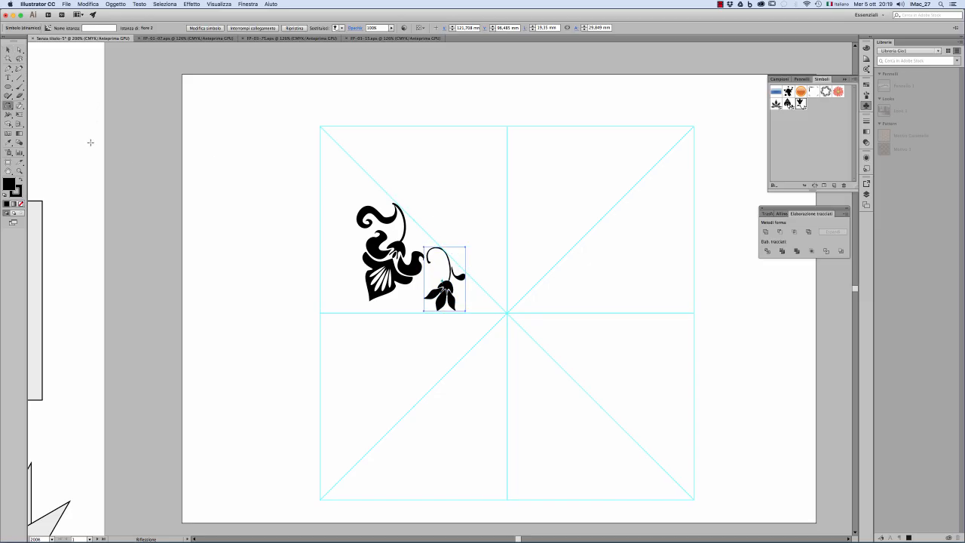
{"action": "left_click", "coordinate": [415, 221], "text": "alt"}
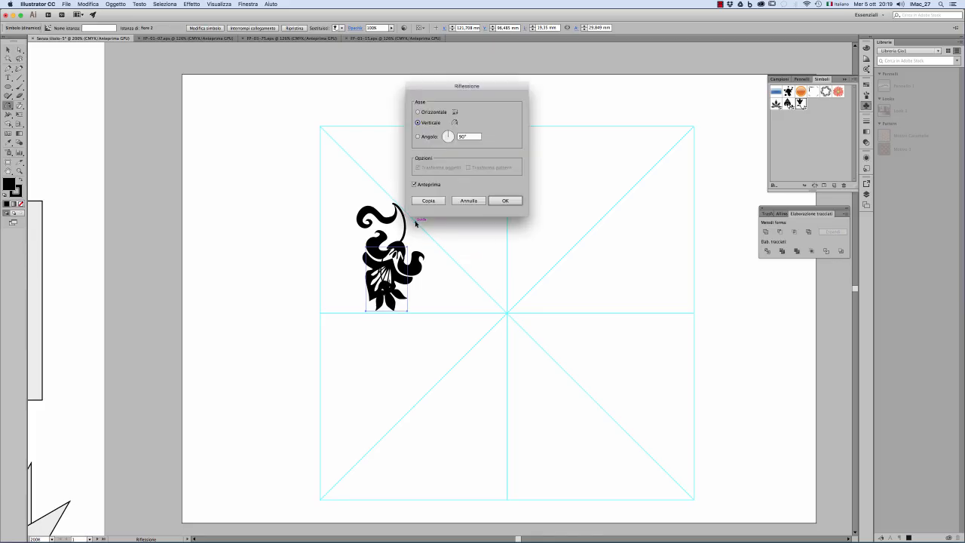
{"action": "left_click", "coordinate": [440, 113]}
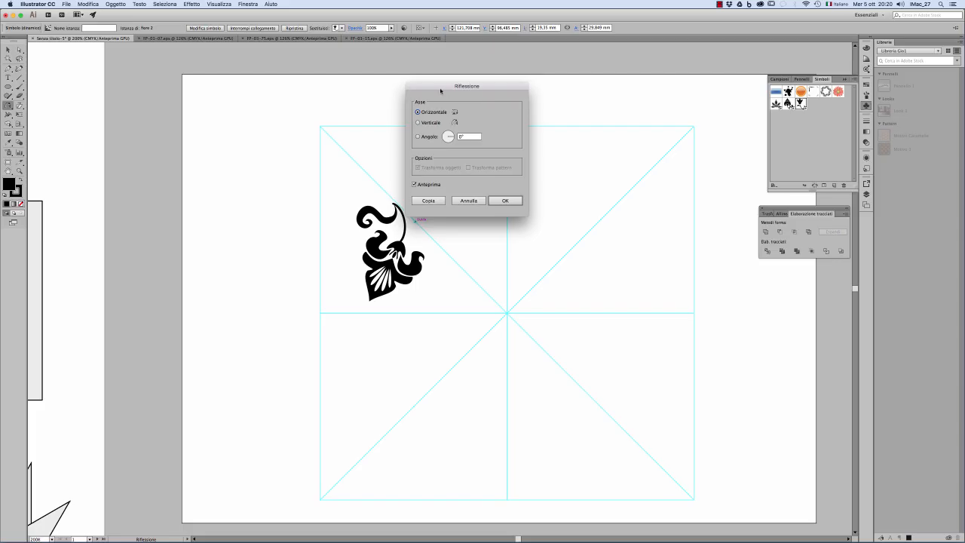
{"action": "left_click_drag", "start_coordinate": [441, 89], "coordinate": [554, 122]}
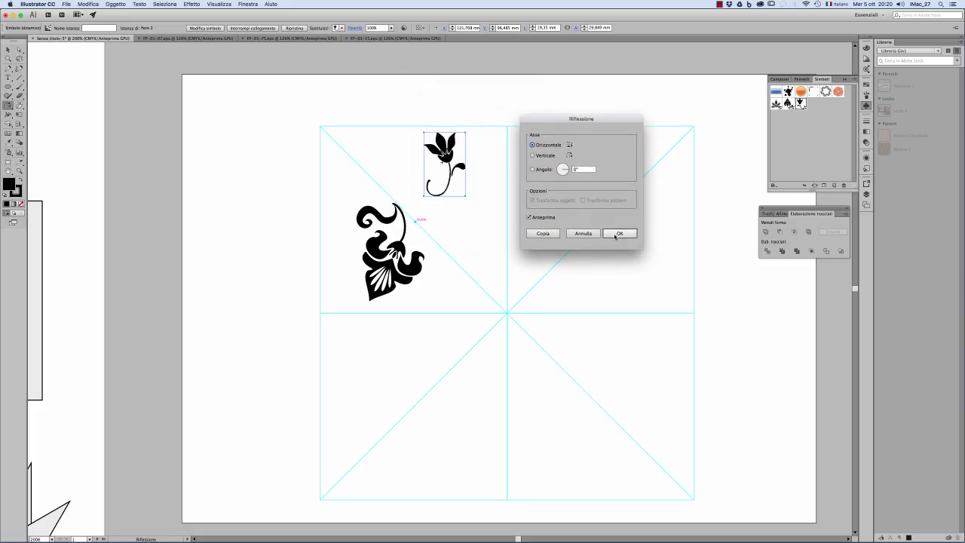
{"action": "left_click", "coordinate": [542, 233]}
Step: Fit the mirrored small flower into the triangle above the large flower, turned sideways and reduced to about 24 × 16 mm
{"action": "key", "text": "v"}
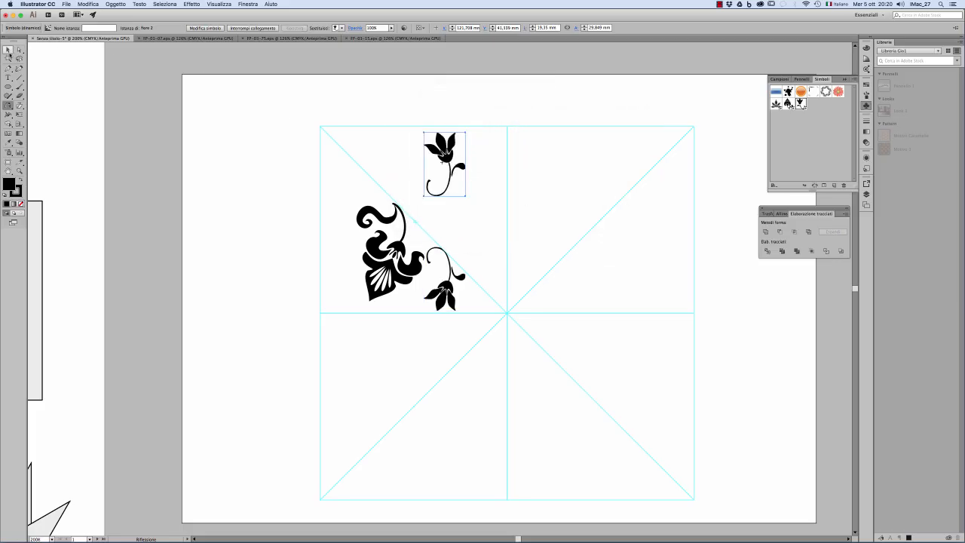
{"action": "left_click_drag", "start_coordinate": [448, 151], "coordinate": [341, 189]}
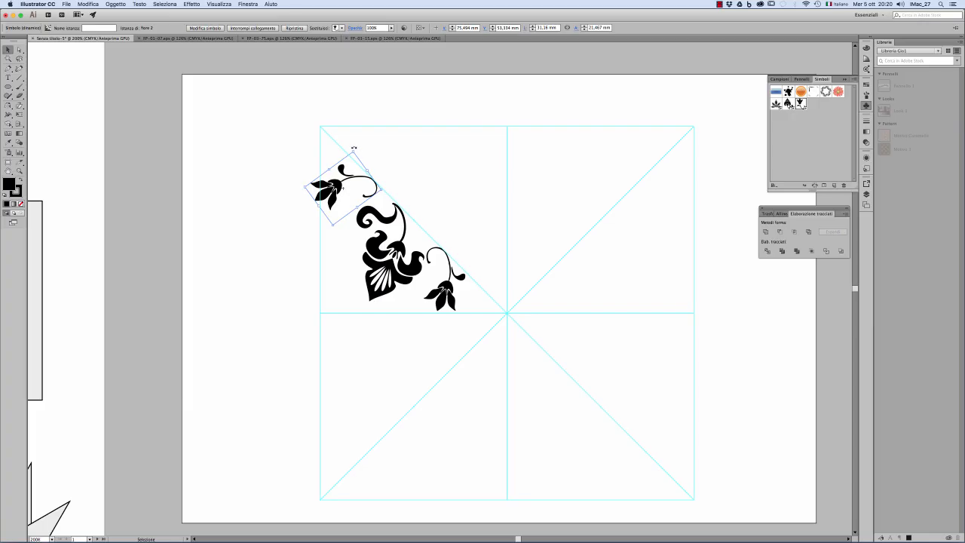
{"action": "left_click_drag", "start_coordinate": [354, 148], "coordinate": [363, 151]}
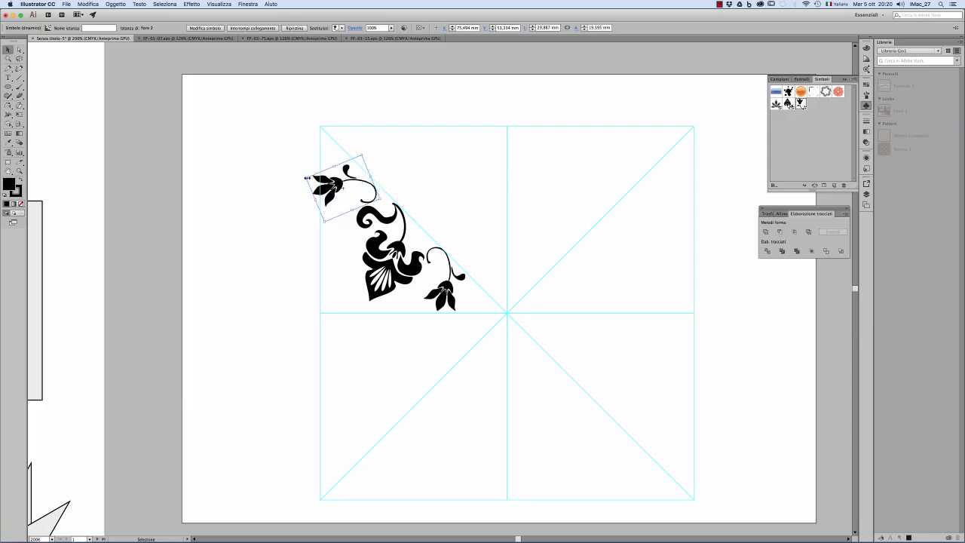
{"action": "left_click_drag", "start_coordinate": [307, 178], "coordinate": [352, 190]}
{"action": "left_click", "coordinate": [274, 171]}
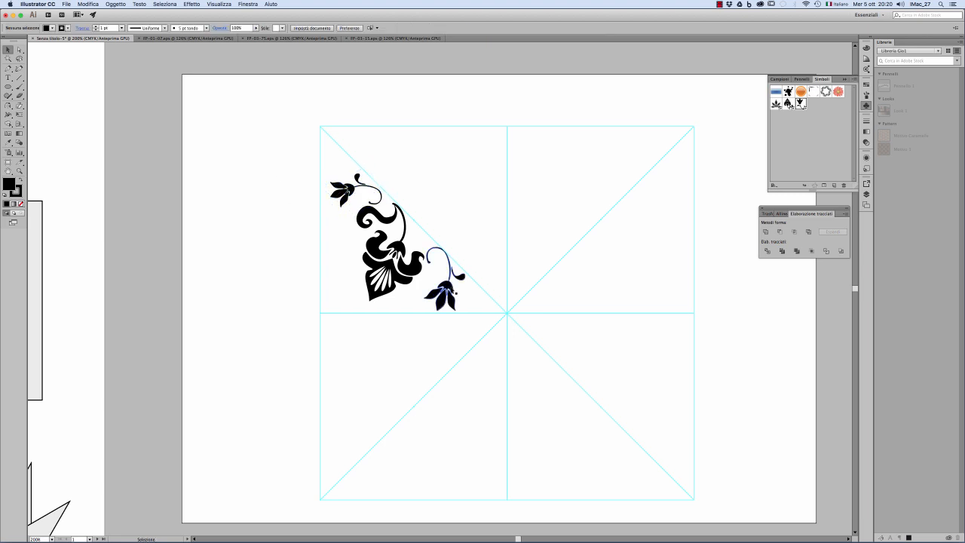
Step: Nudge the lower small flower slightly downward and group all three flower motifs together
{"action": "left_click", "coordinate": [456, 291]}
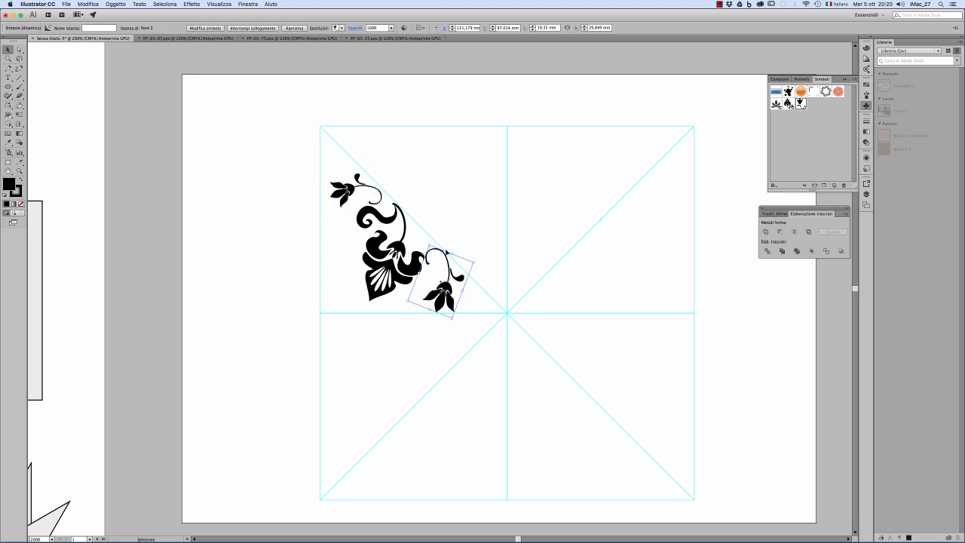
{"action": "left_click", "coordinate": [268, 209]}
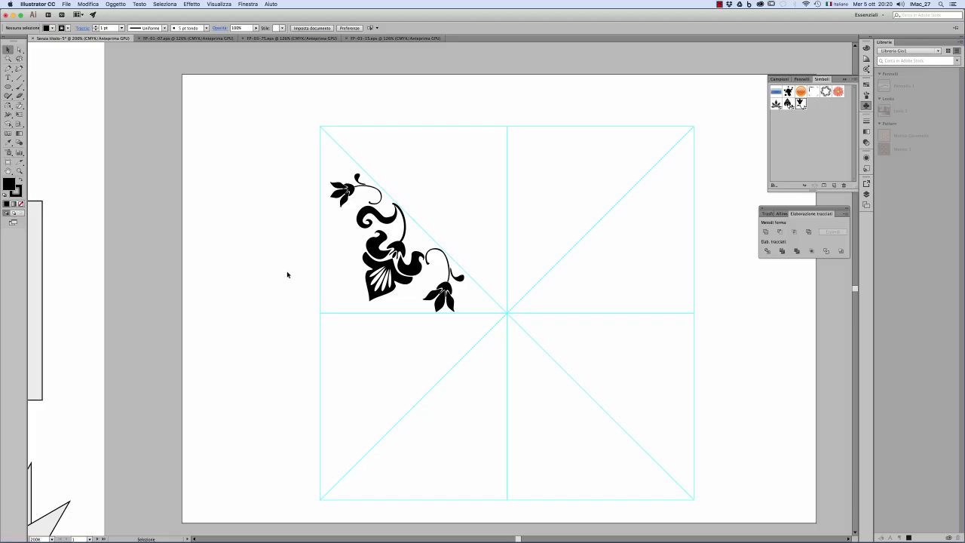
{"action": "left_click", "coordinate": [342, 190]}
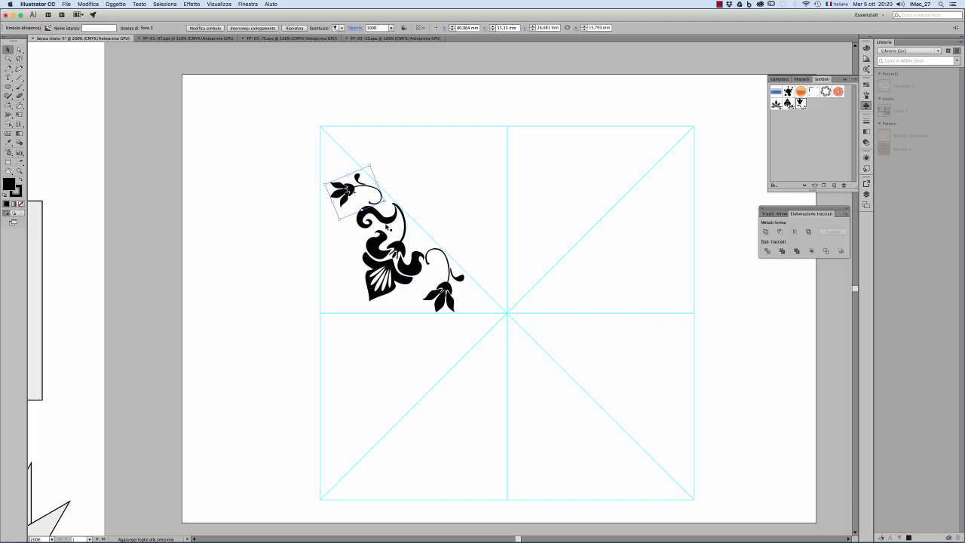
{"action": "left_click", "coordinate": [385, 224], "text": "shift"}
{"action": "left_click", "coordinate": [451, 291], "text": "shift"}
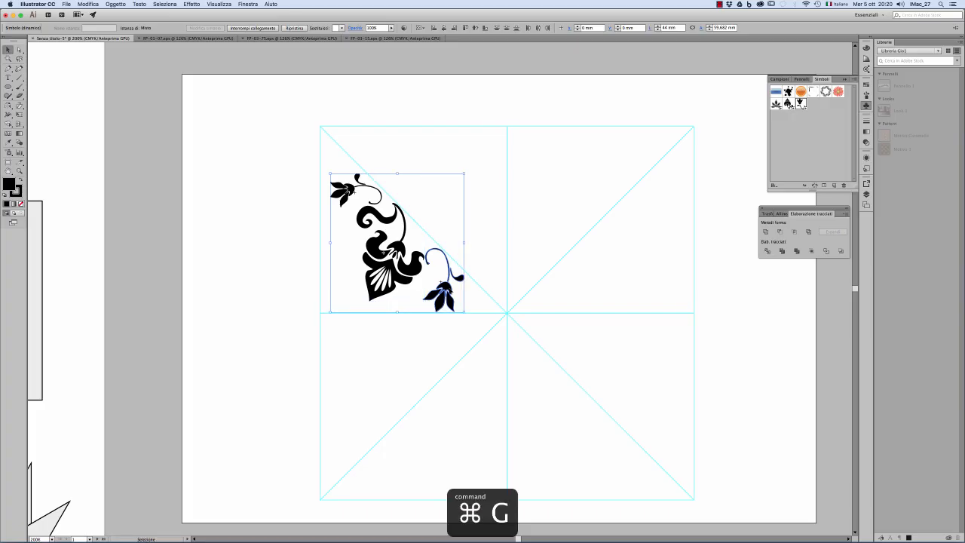
{"action": "key", "text": "super+g"}
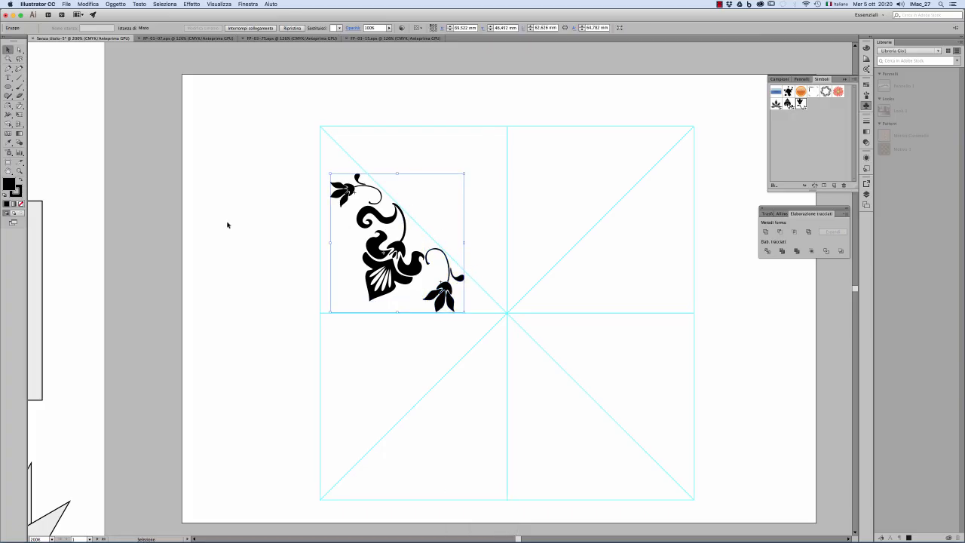
Step: Create a copy of the flower group reflected across the diagonal guide at an angle of -45°
{"action": "left_click", "coordinate": [8, 106]}
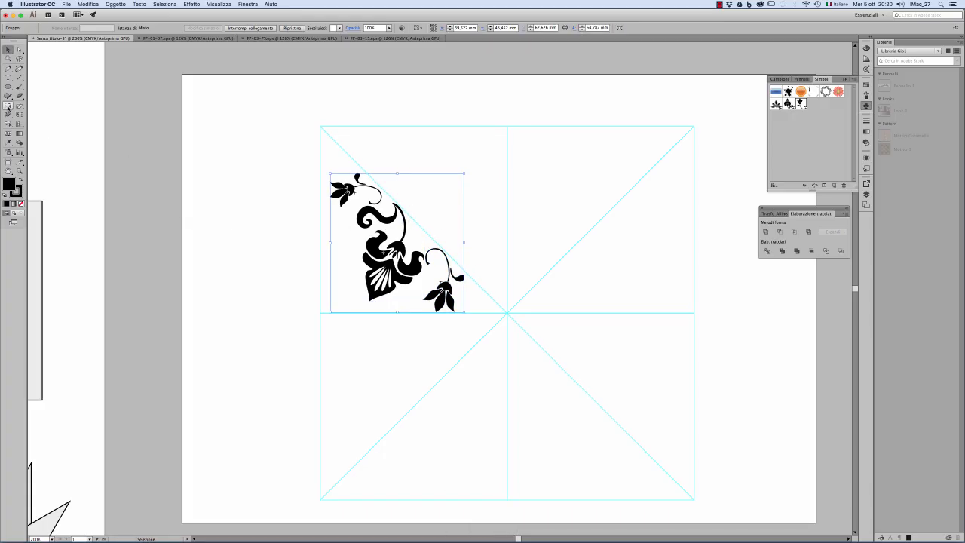
{"action": "left_click", "coordinate": [412, 217], "text": "alt"}
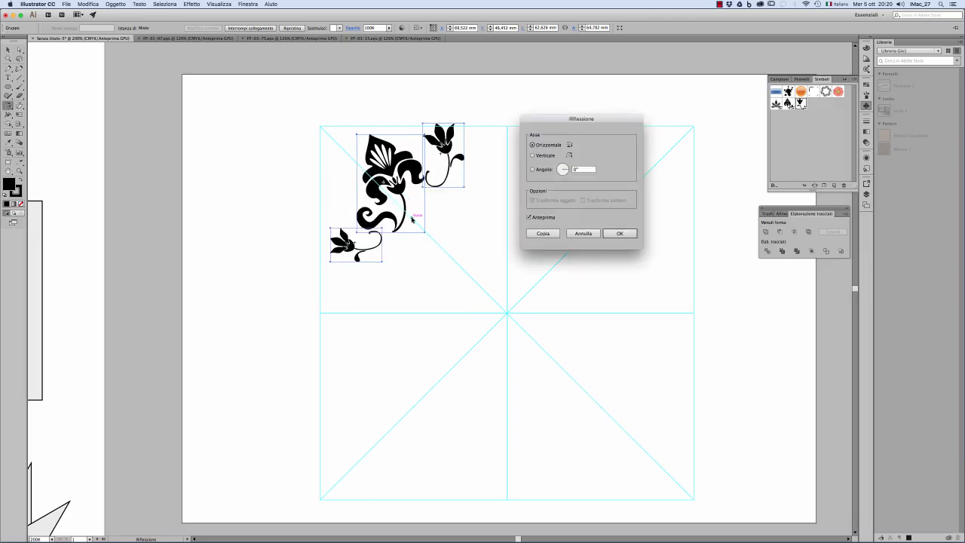
{"action": "left_click", "coordinate": [573, 169]}
{"action": "key", "text": "Tab"}
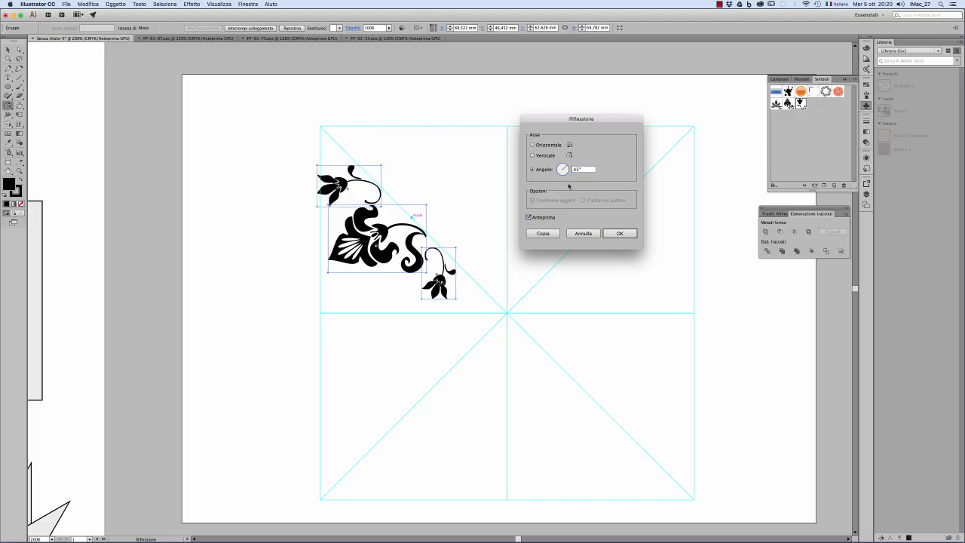
{"action": "left_click", "coordinate": [540, 219]}
{"action": "left_click", "coordinate": [540, 218]}
{"action": "double_click", "coordinate": [580, 170]}
{"action": "type", "text": "-"}
{"action": "left_click", "coordinate": [539, 219]}
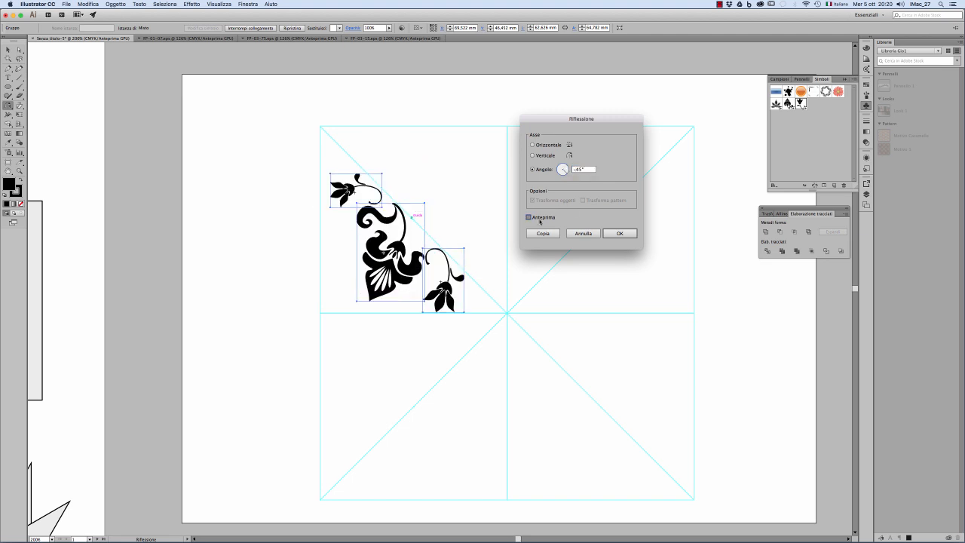
{"action": "left_click", "coordinate": [540, 218]}
{"action": "left_click", "coordinate": [542, 232]}
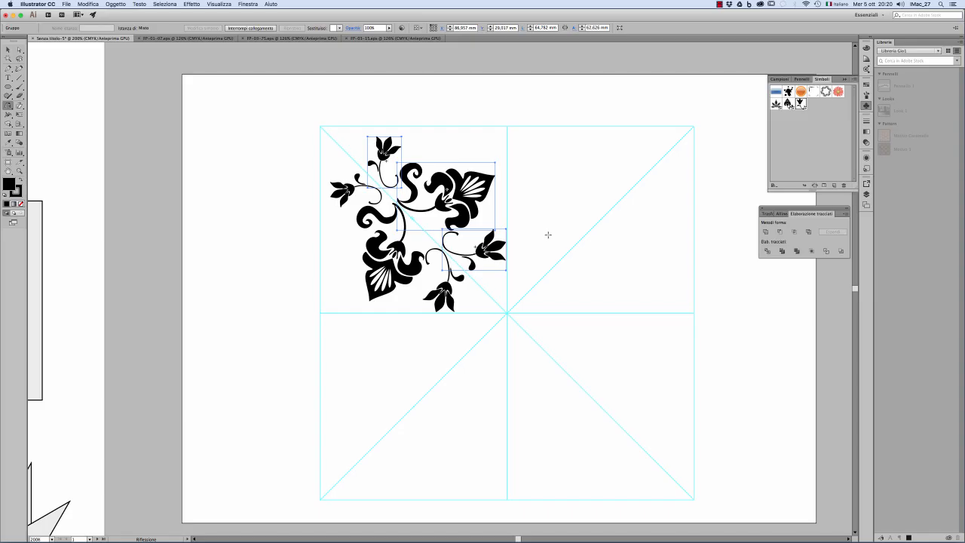
{"action": "left_click", "coordinate": [8, 49]}
{"action": "left_click", "coordinate": [268, 155]}
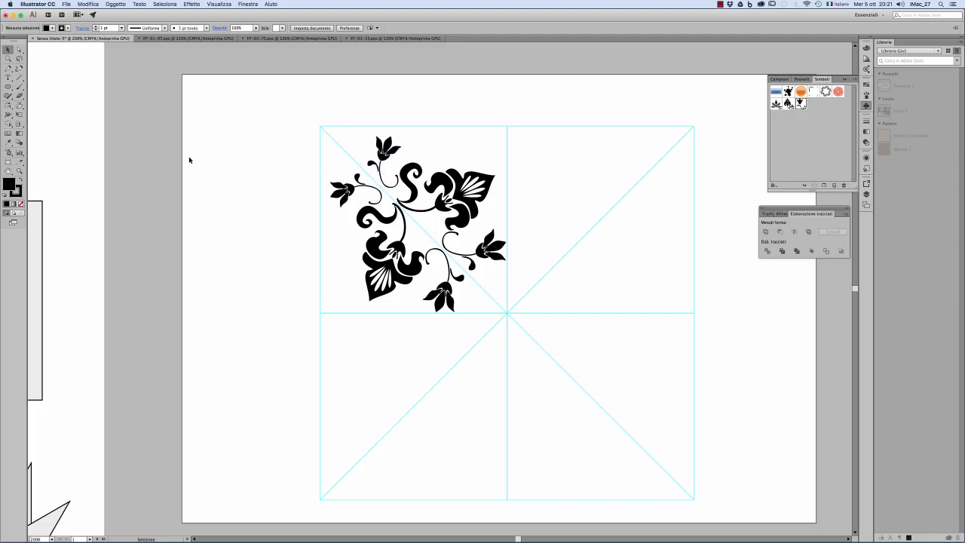
Step: Draw a black circle about 7.4 mm wide on the diagonal guide between the large flowers and copy it along the guide toward the square's corner
{"action": "key", "text": "l"}
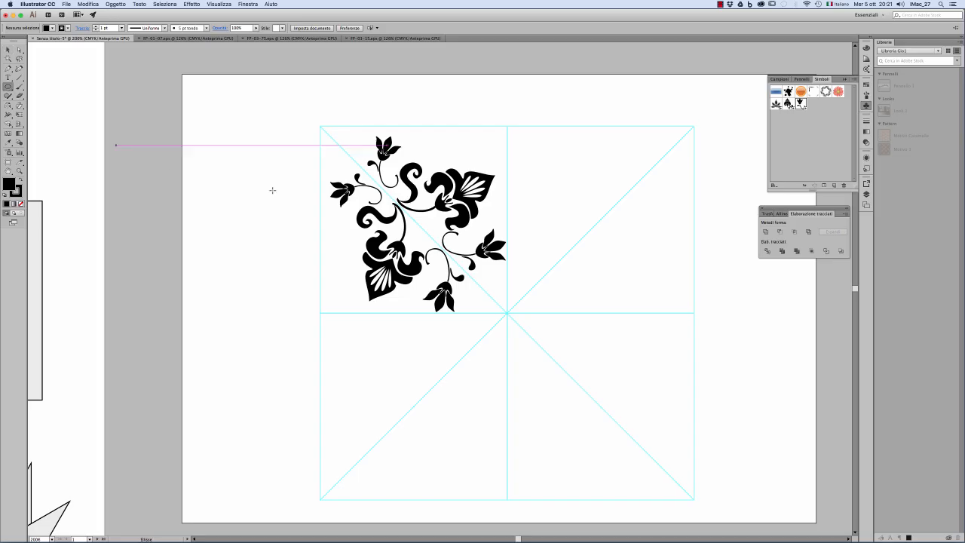
{"action": "left_click_drag", "start_coordinate": [421, 228], "coordinate": [431, 238]}
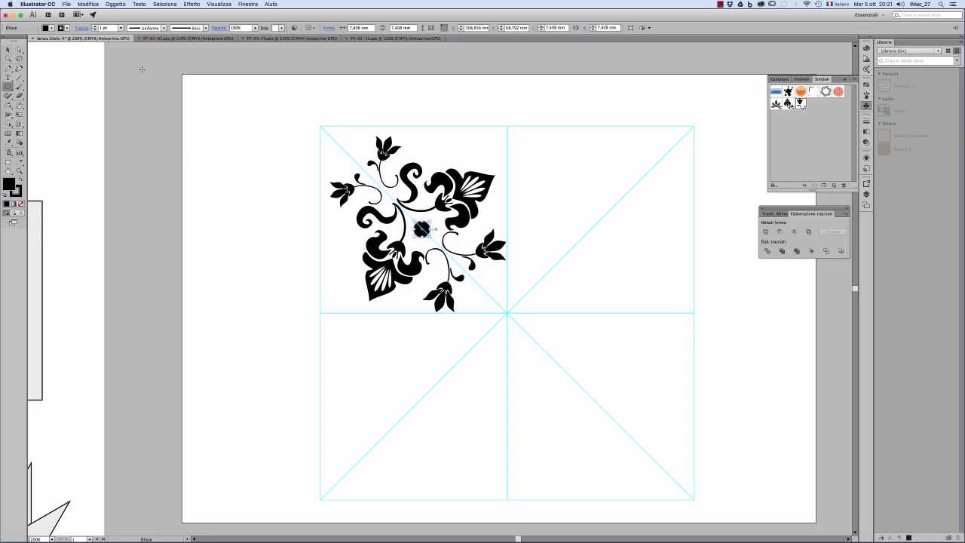
{"action": "left_click", "coordinate": [8, 49]}
{"action": "left_click", "coordinate": [263, 180]}
{"action": "left_click_drag", "start_coordinate": [427, 226], "coordinate": [348, 153]}
{"action": "left_click", "coordinate": [289, 154]}
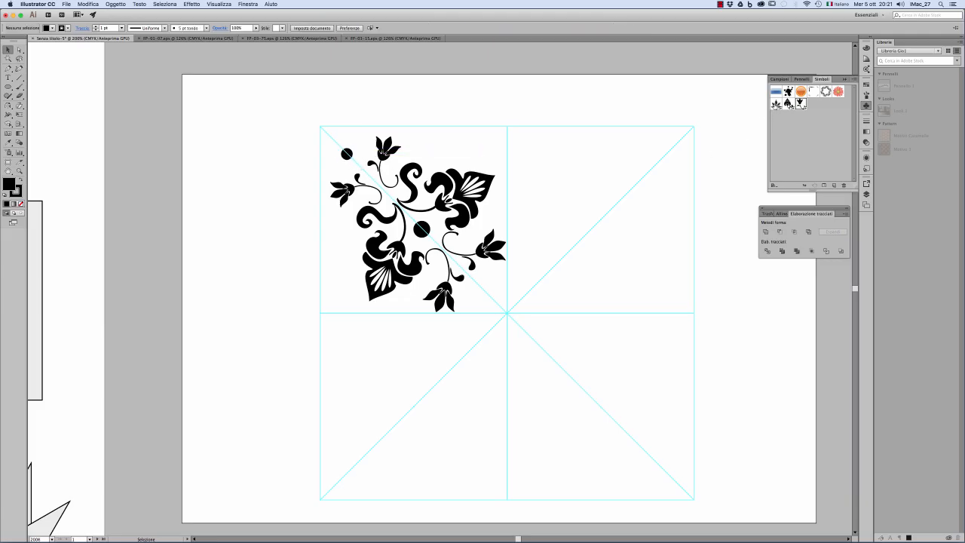
Step: Place the five-leaf symbol near the square's upper-left corner, reduced to about 38 × 38 mm and rotated to point along the diagonal toward the centre
{"action": "left_click_drag", "start_coordinate": [800, 104], "coordinate": [612, 217]}
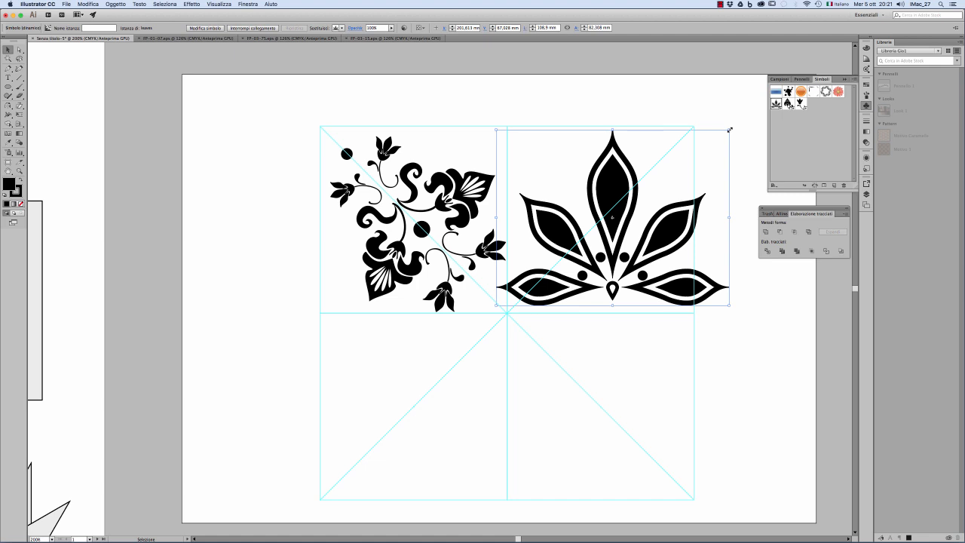
{"action": "left_click_drag", "start_coordinate": [729, 129], "coordinate": [528, 326]}
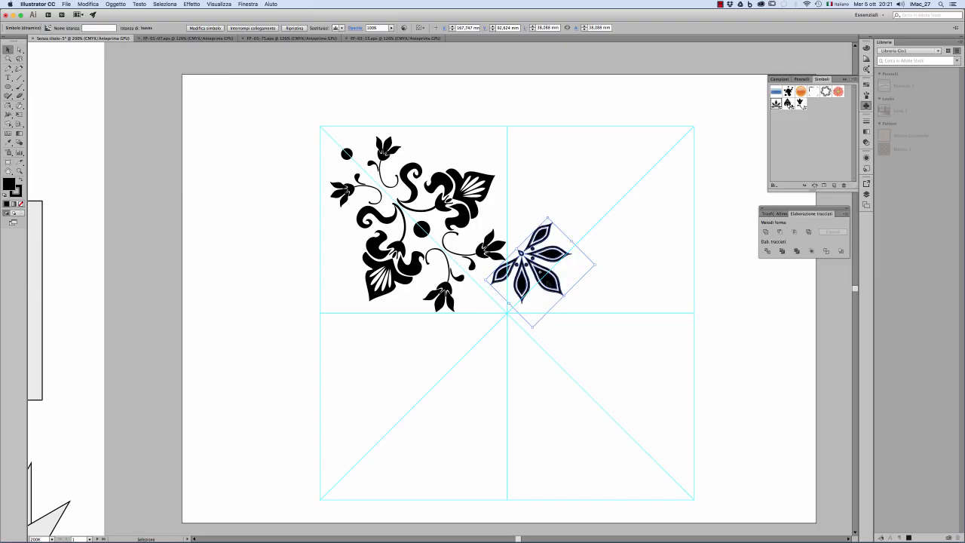
{"action": "left_click_drag", "start_coordinate": [565, 279], "coordinate": [310, 165]}
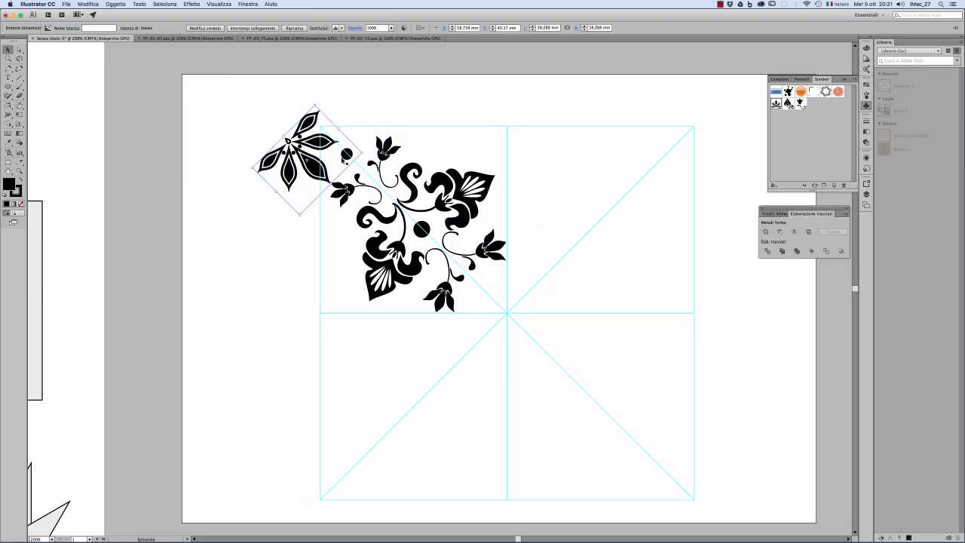
Step: Move the corner dot outside the guide square and fit the leaf symbol onto the upper-left corner, reduced to about 26 × 26 mm
{"action": "left_click", "coordinate": [305, 191]}
{"action": "left_click_drag", "start_coordinate": [314, 168], "coordinate": [357, 165]}
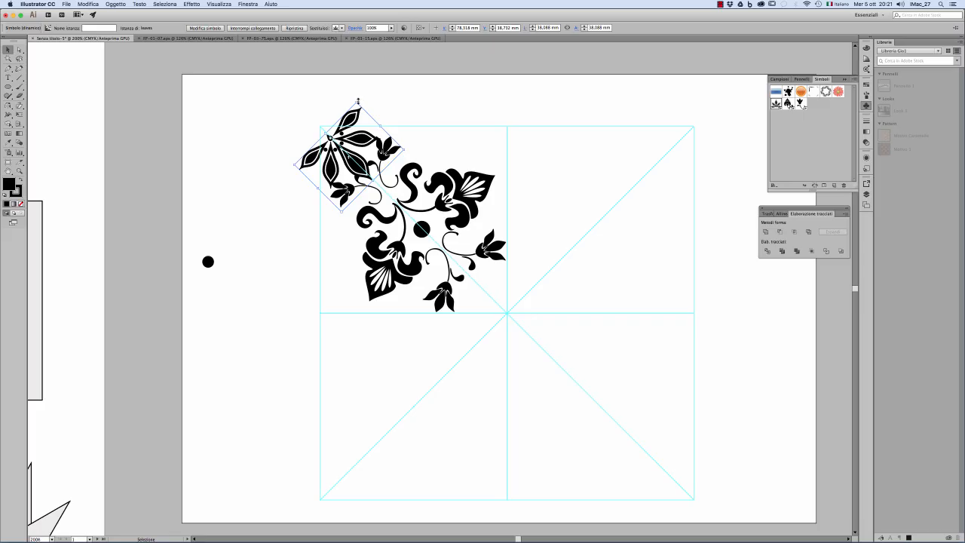
{"action": "left_click_drag", "start_coordinate": [358, 100], "coordinate": [339, 118]}
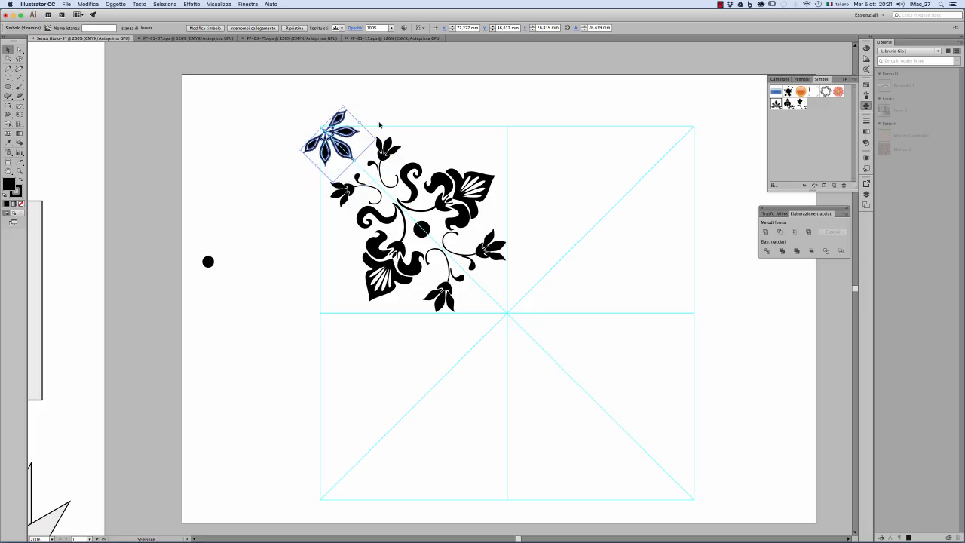
{"action": "left_click", "coordinate": [377, 108]}
{"action": "left_click", "coordinate": [349, 122]}
Step: Break the corner leaf motif's link to its symbol and delete the two leaves that extend outside the guide square
{"action": "right_click", "coordinate": [340, 119]}
{"action": "mouse_move", "coordinate": [397, 164]}
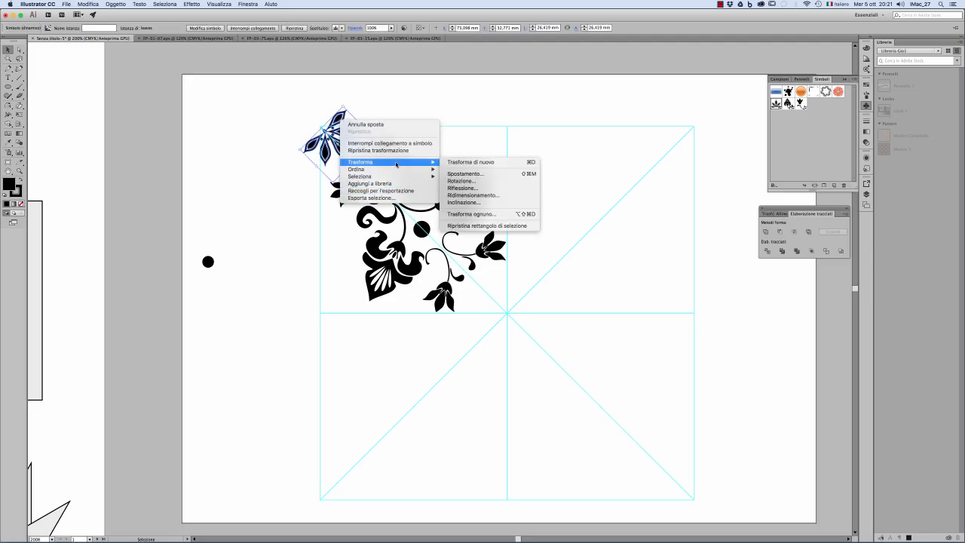
{"action": "left_click", "coordinate": [406, 143]}
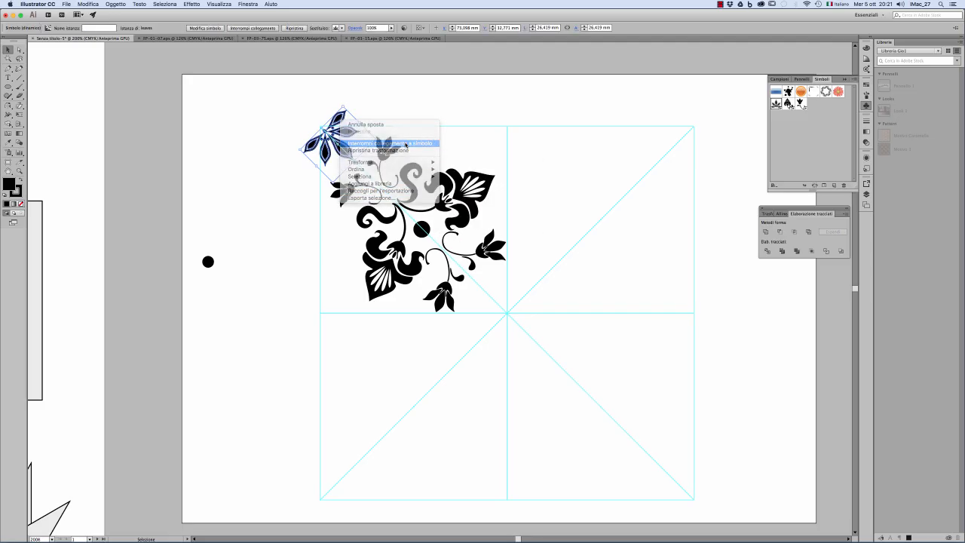
{"action": "left_click", "coordinate": [410, 110]}
{"action": "left_click", "coordinate": [343, 119]}
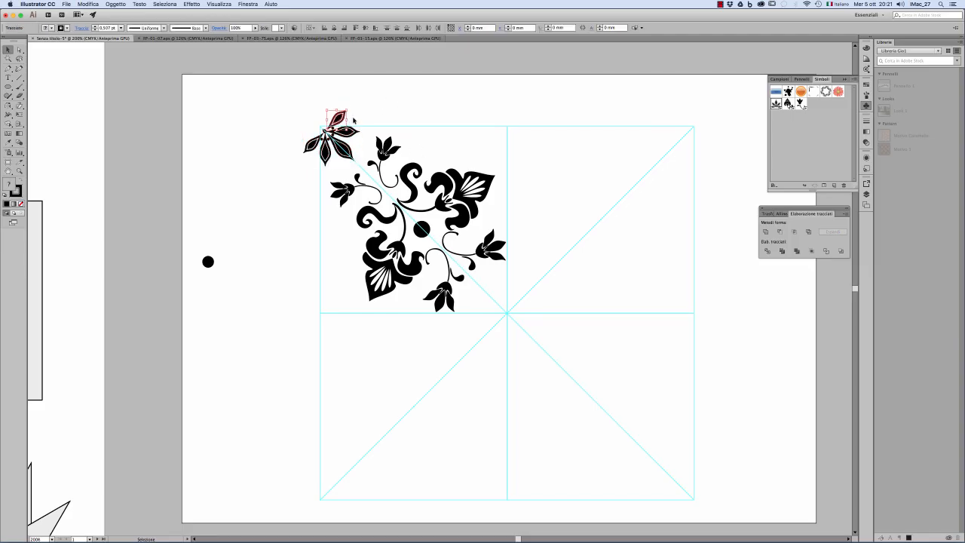
{"action": "key", "text": "Delete"}
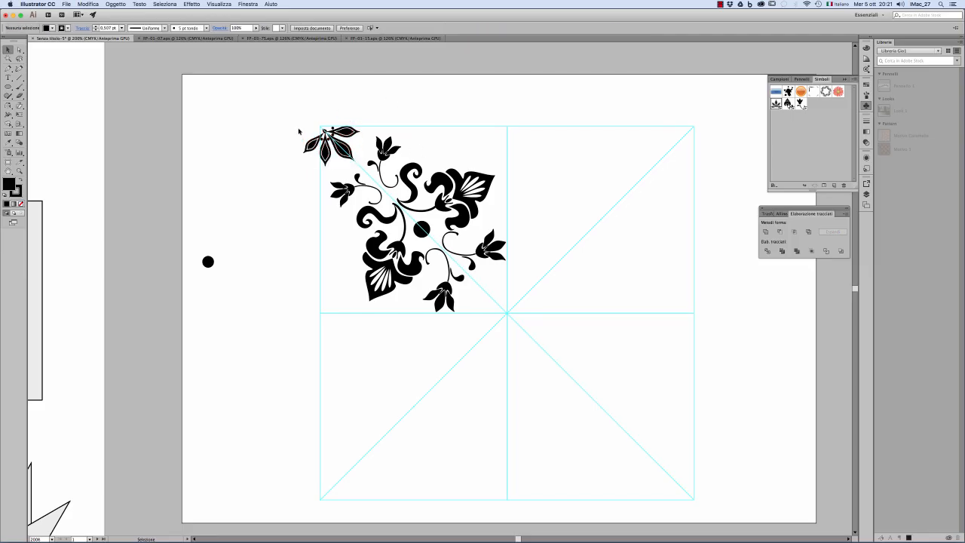
{"action": "left_click_drag", "start_coordinate": [297, 129], "coordinate": [313, 154]}
{"action": "key", "text": "Delete"}
Step: Group the three remaining leaves and their details in the square's upper-left corner
{"action": "left_click_drag", "start_coordinate": [304, 117], "coordinate": [356, 162]}
{"action": "key", "text": "super+g"}
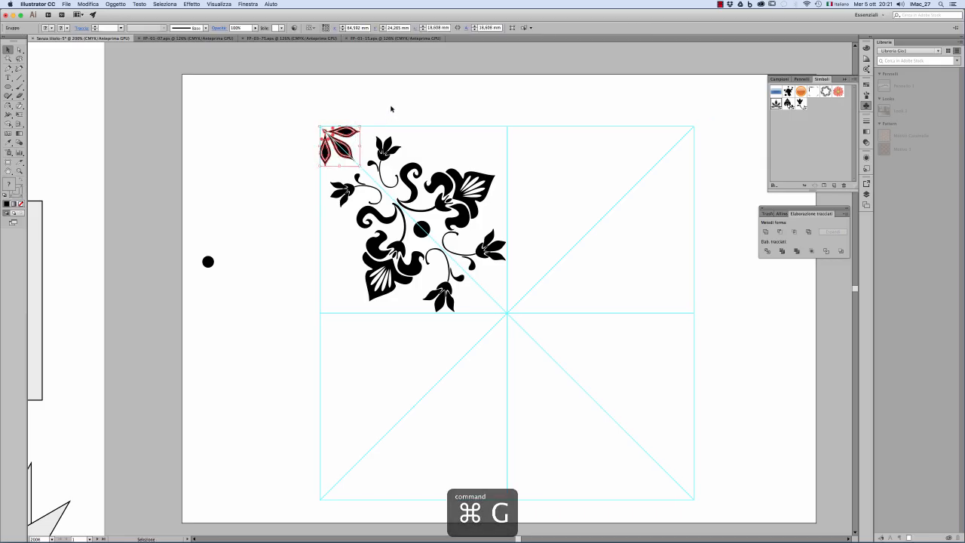
{"action": "left_click", "coordinate": [391, 108]}
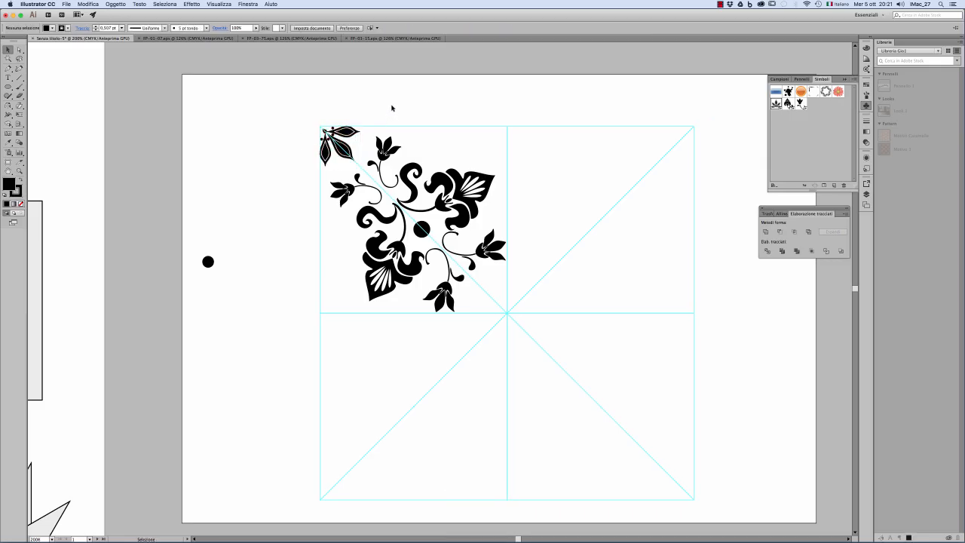
Step: Create a copy of the whole upper-left quadrant reflected across the vertical centre guide
{"action": "left_click_drag", "start_coordinate": [289, 95], "coordinate": [521, 334]}
{"action": "key", "text": "o"}
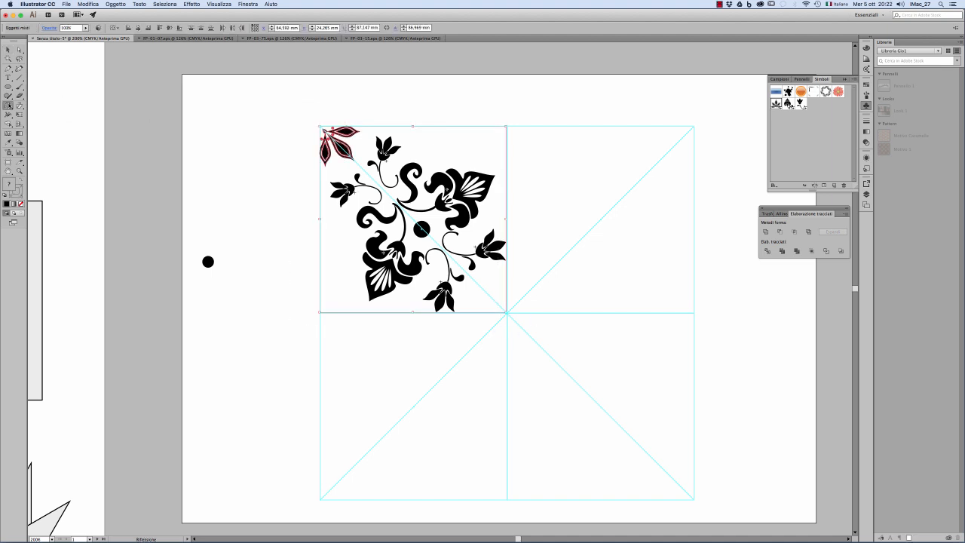
{"action": "left_click", "coordinate": [507, 206], "text": "alt"}
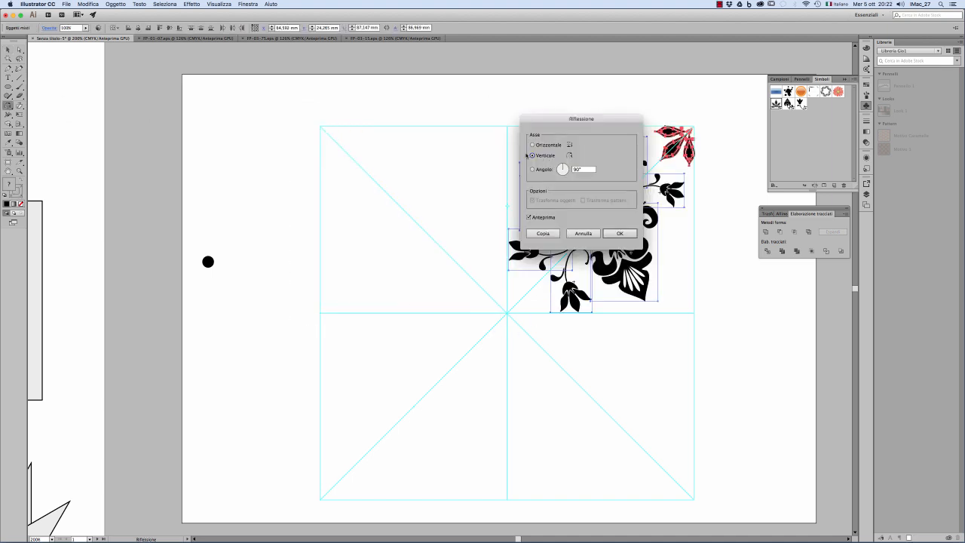
{"action": "left_click", "coordinate": [541, 235]}
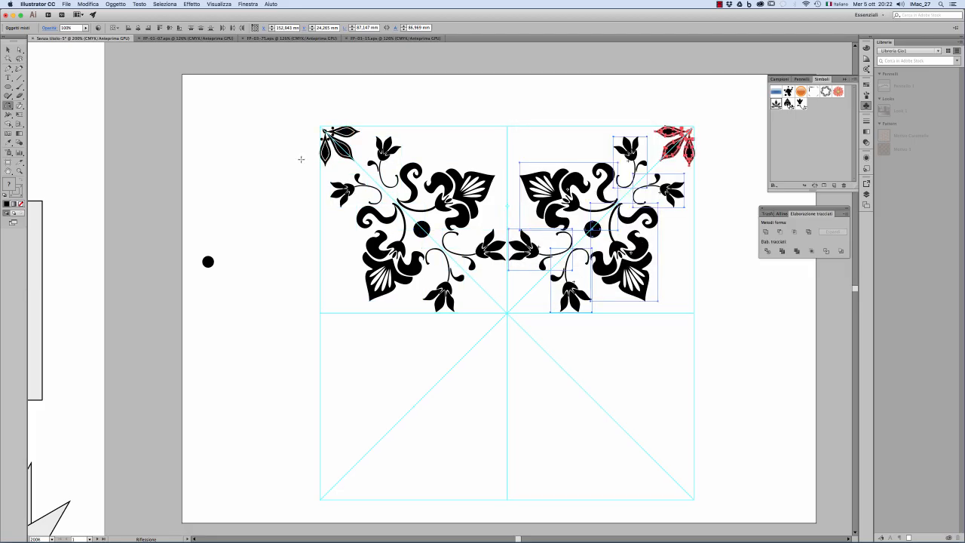
{"action": "left_click", "coordinate": [8, 49]}
{"action": "left_click", "coordinate": [159, 119]}
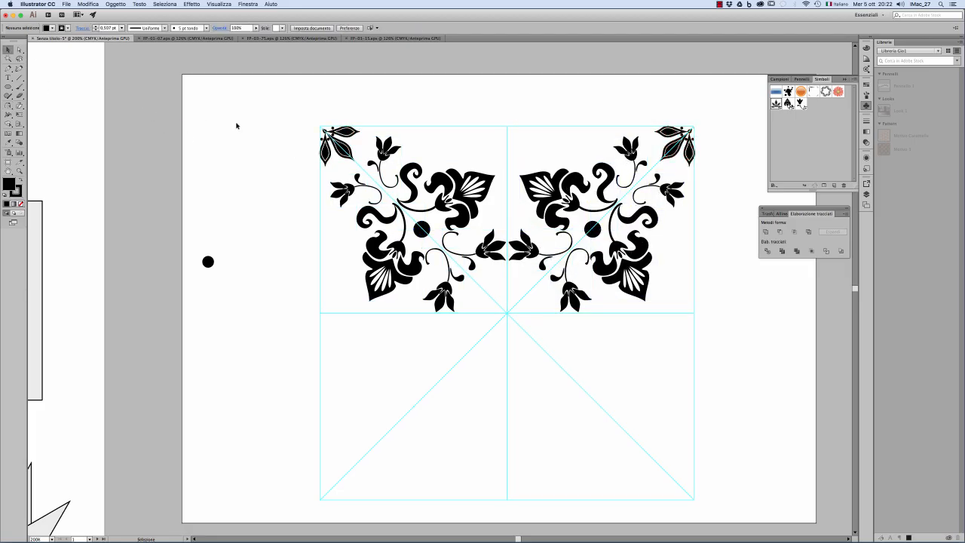
Step: Create a copy of the ornament's upper half reflected across a horizontal axis through the square's centre
{"action": "left_click_drag", "start_coordinate": [240, 126], "coordinate": [718, 304]}
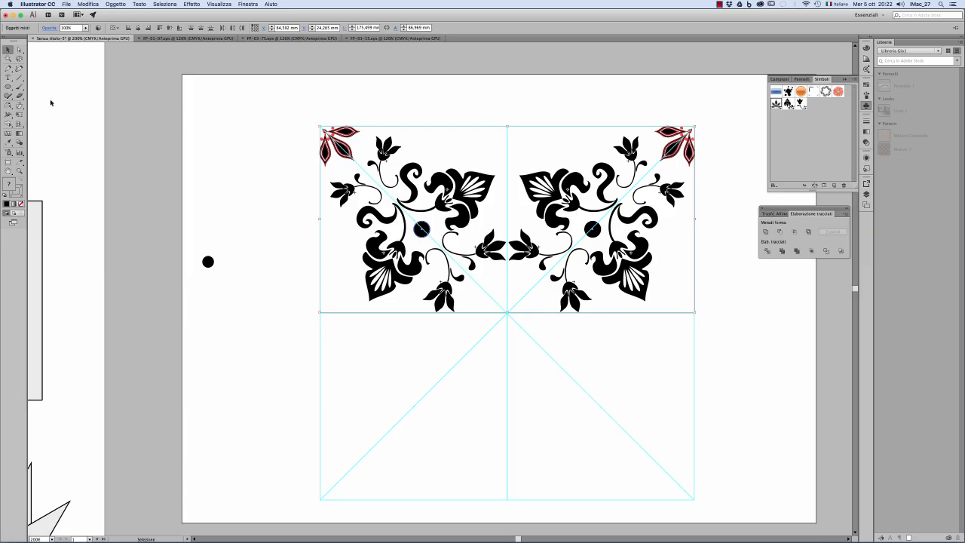
{"action": "left_click", "coordinate": [7, 106]}
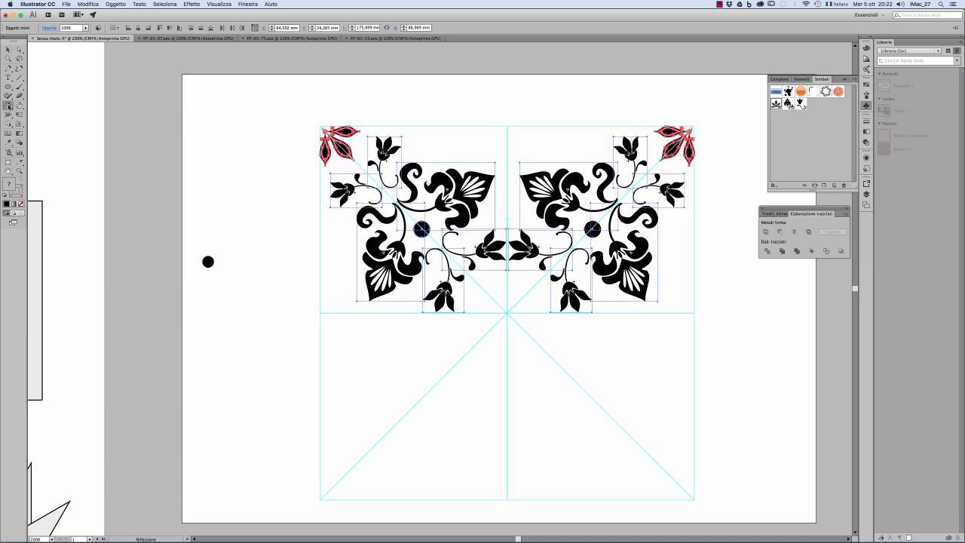
{"action": "left_click", "coordinate": [507, 313], "text": "alt"}
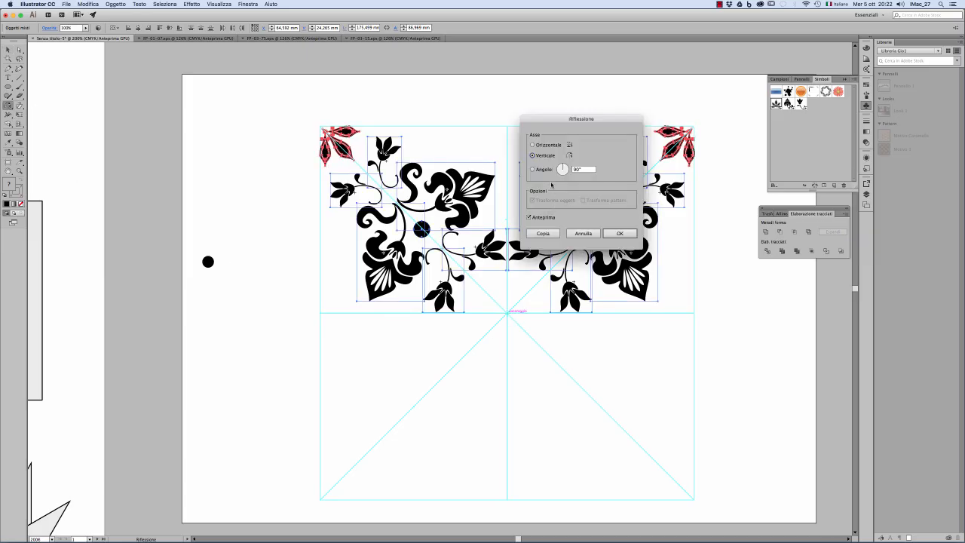
{"action": "left_click", "coordinate": [537, 218]}
{"action": "left_click", "coordinate": [537, 219]}
{"action": "left_click", "coordinate": [533, 145]}
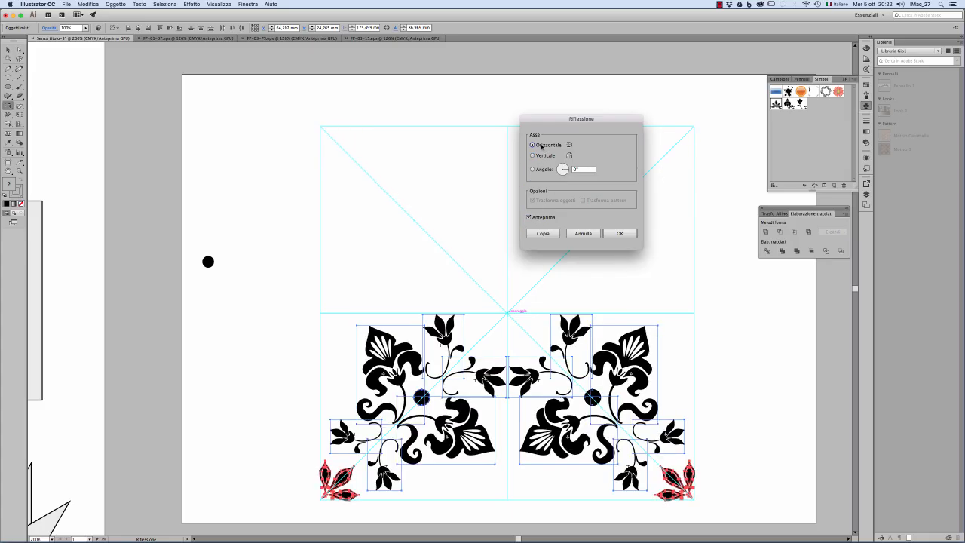
{"action": "left_click", "coordinate": [543, 233]}
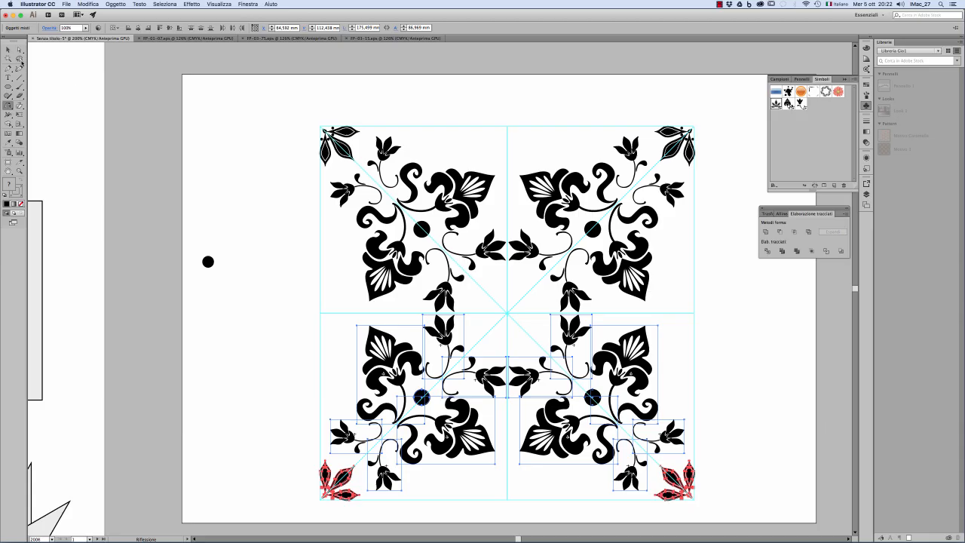
{"action": "left_click", "coordinate": [8, 50]}
{"action": "left_click", "coordinate": [283, 171]}
Step: Create a new pattern from the complete four-quadrant ornament, leaving out the stray dot beside the square
{"action": "key", "text": "super+space"}
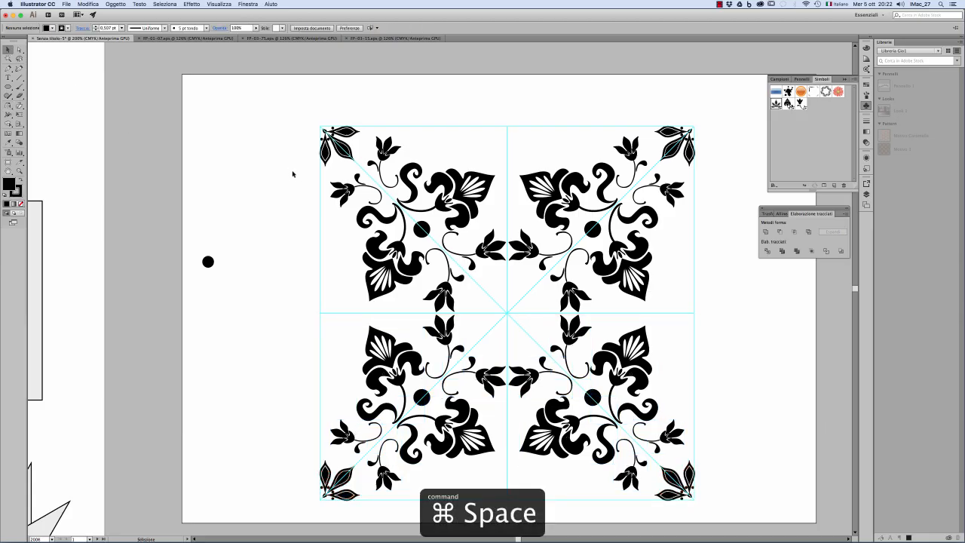
{"action": "left_click", "coordinate": [524, 334], "text": "alt+super"}
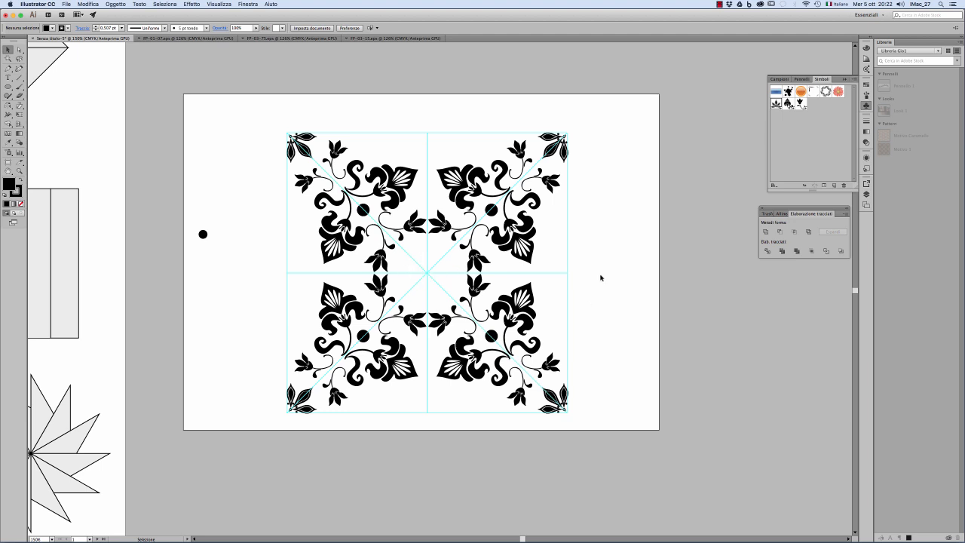
{"action": "left_click_drag", "start_coordinate": [270, 110], "coordinate": [596, 424]}
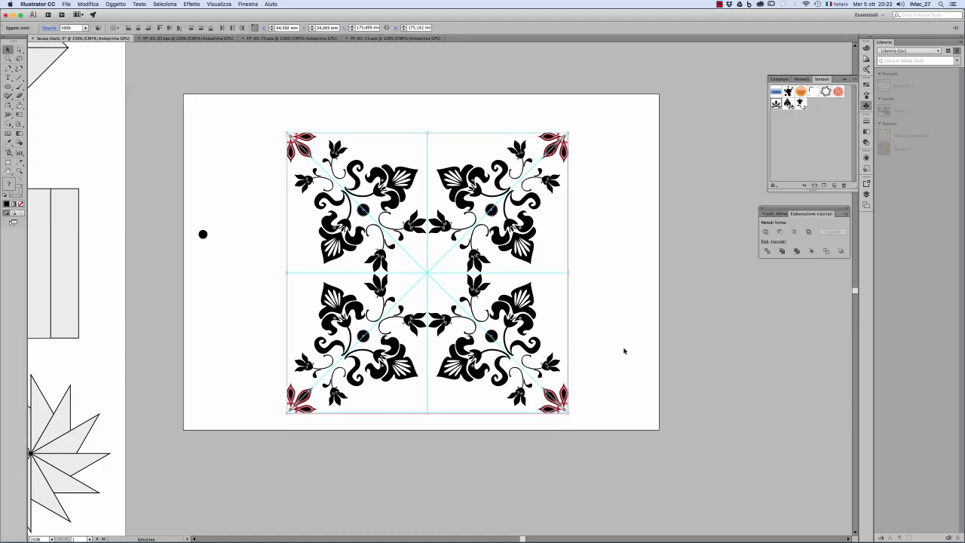
{"action": "left_click", "coordinate": [116, 5]}
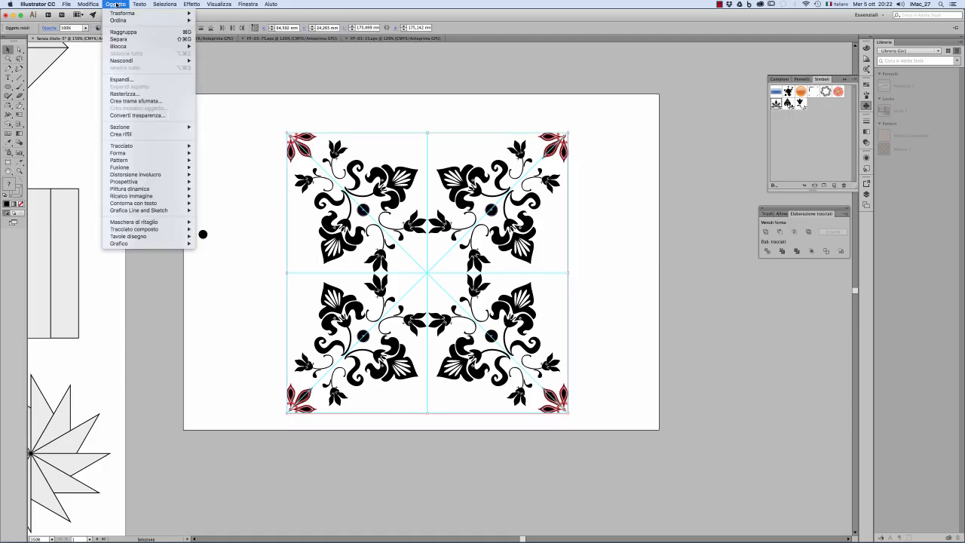
{"action": "mouse_move", "coordinate": [136, 162]}
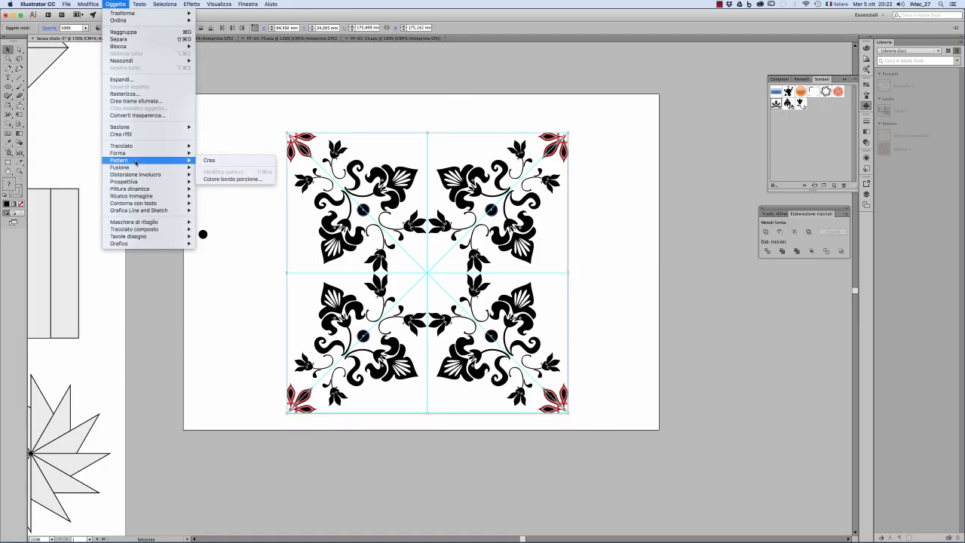
{"action": "left_click", "coordinate": [226, 161]}
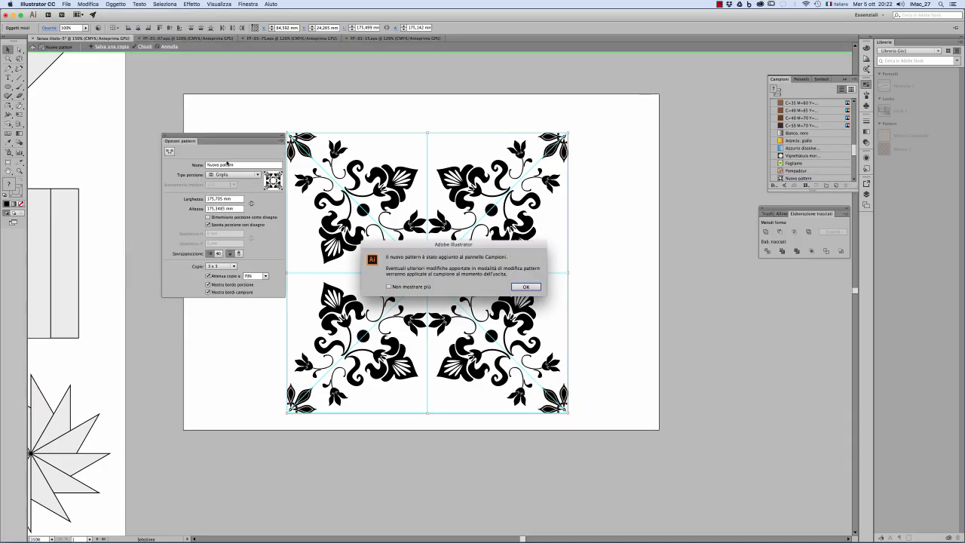
Step: Name the new floral pattern "patter 2"
{"action": "left_click", "coordinate": [524, 287]}
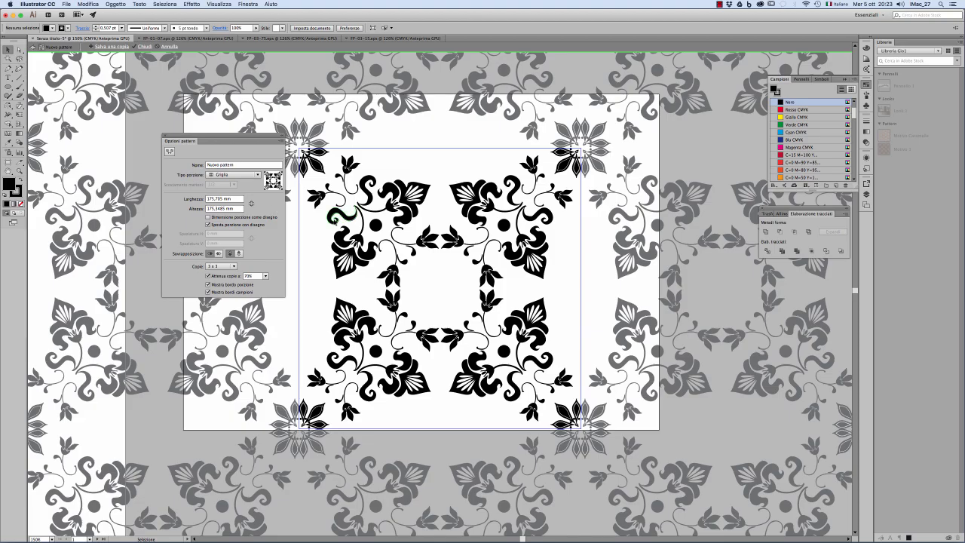
{"action": "left_click", "coordinate": [319, 153]}
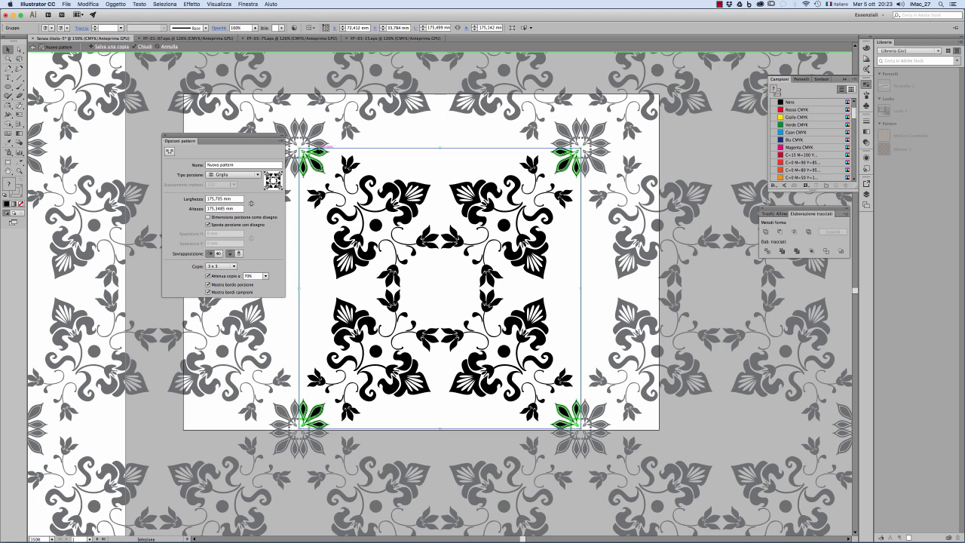
{"action": "left_click", "coordinate": [248, 164]}
{"action": "left_click_drag", "start_coordinate": [248, 163], "coordinate": [175, 165]}
{"action": "type", "text": "pattern 2"}
Step: Try the Mattoni per riga, Mattoni per colonna and Esagonale per riga tile types and return the pattern to Griglia
{"action": "left_click", "coordinate": [258, 175]}
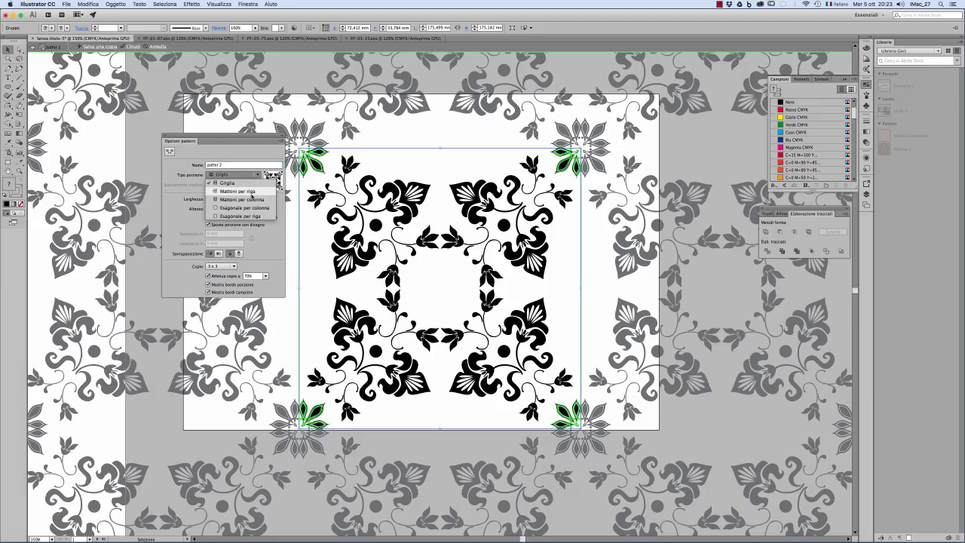
{"action": "left_click", "coordinate": [242, 192]}
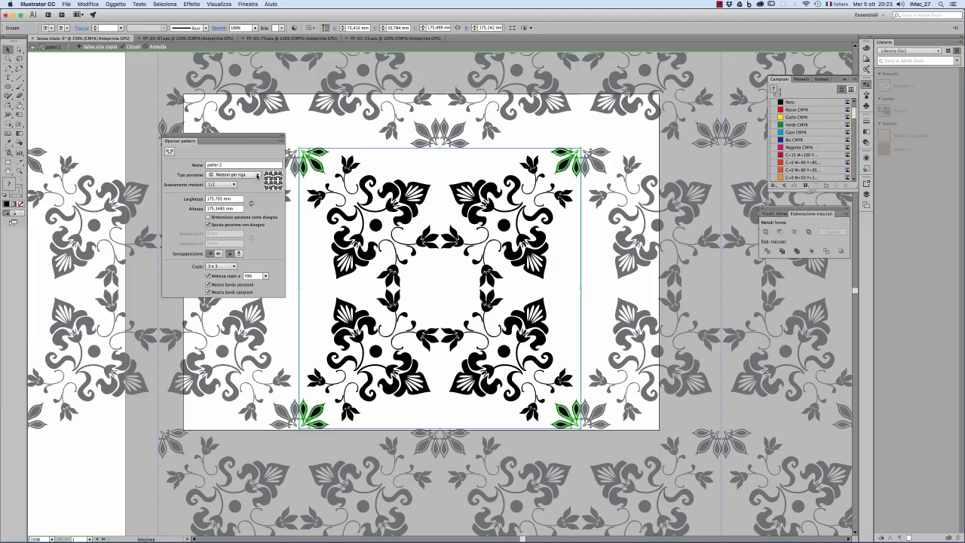
{"action": "left_click", "coordinate": [257, 176]}
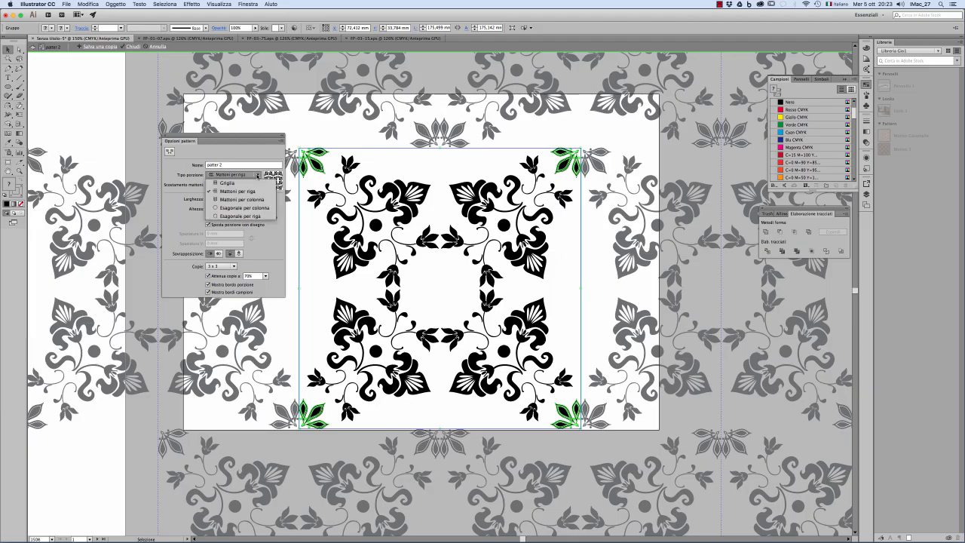
{"action": "left_click", "coordinate": [251, 199]}
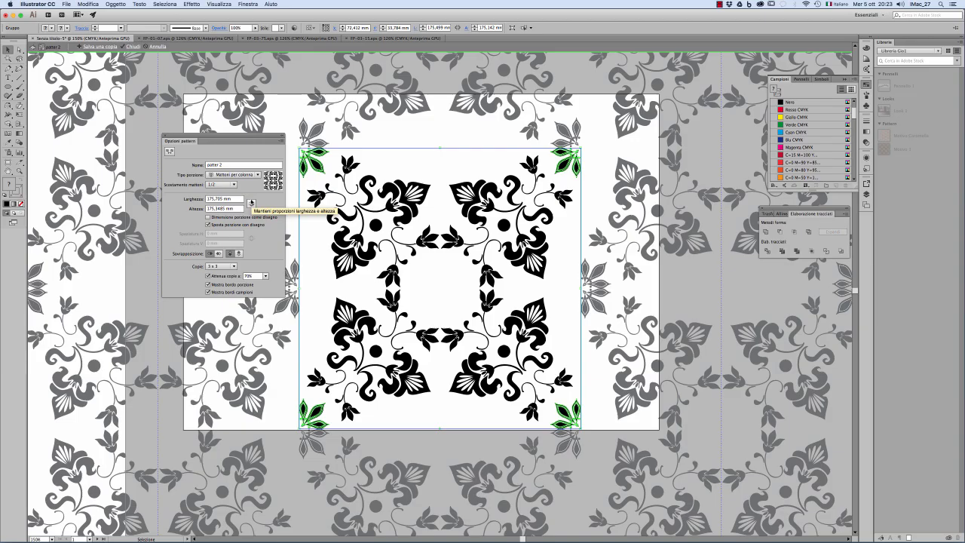
{"action": "left_click", "coordinate": [252, 175]}
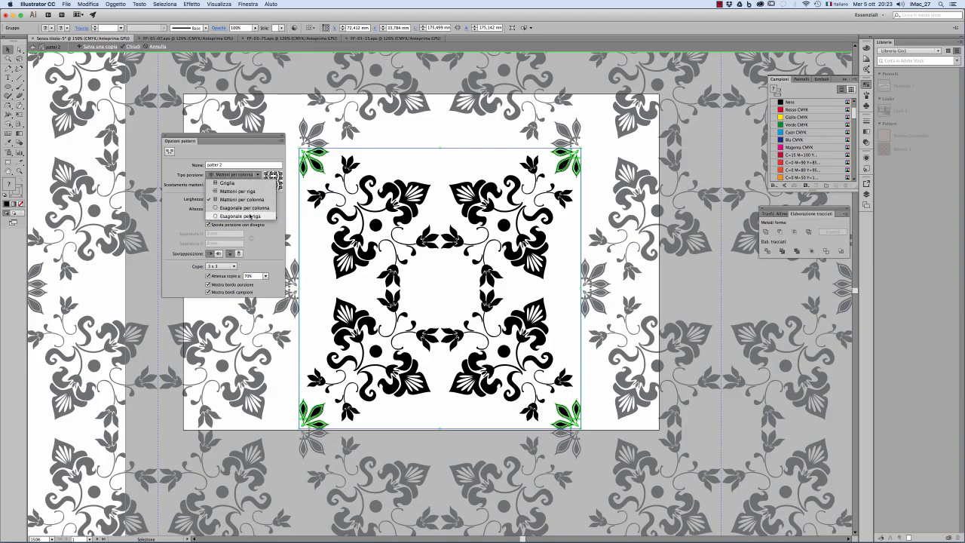
{"action": "left_click", "coordinate": [251, 216]}
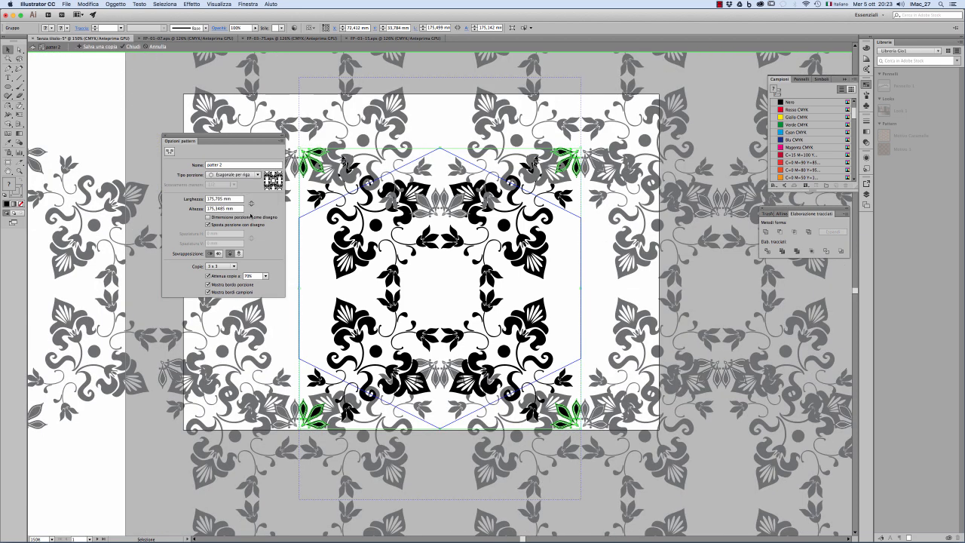
{"action": "left_click", "coordinate": [253, 175]}
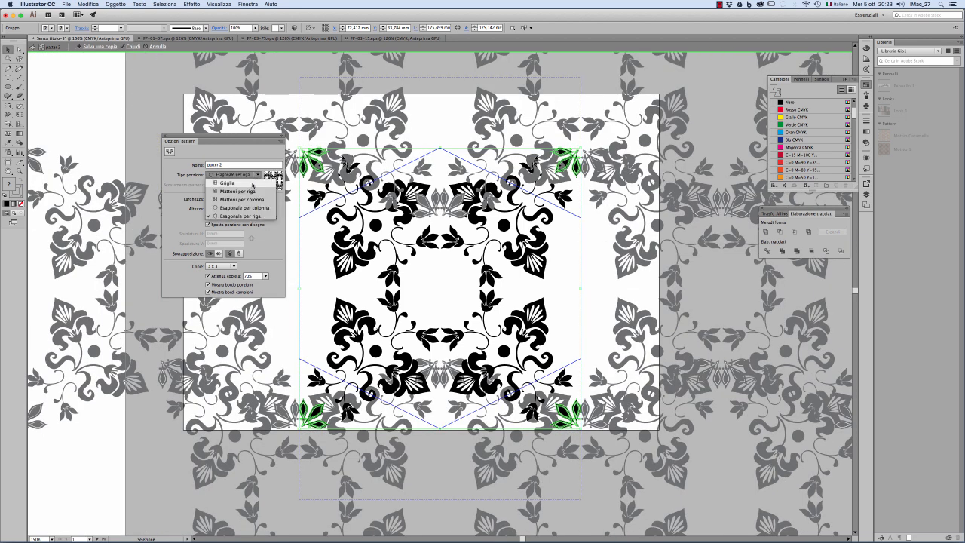
{"action": "left_click", "coordinate": [252, 183]}
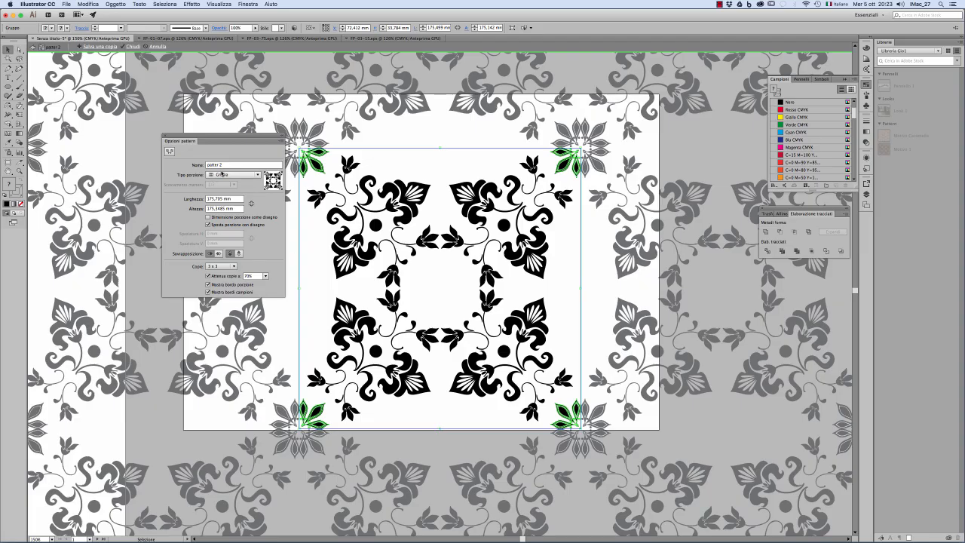
Step: Finish editing the pattern and draw a tall artboard about 177 mm wide and 576 mm high beside the ornament's artboard
{"action": "left_click", "coordinate": [129, 46]}
{"action": "key", "text": "alt+super+space"}
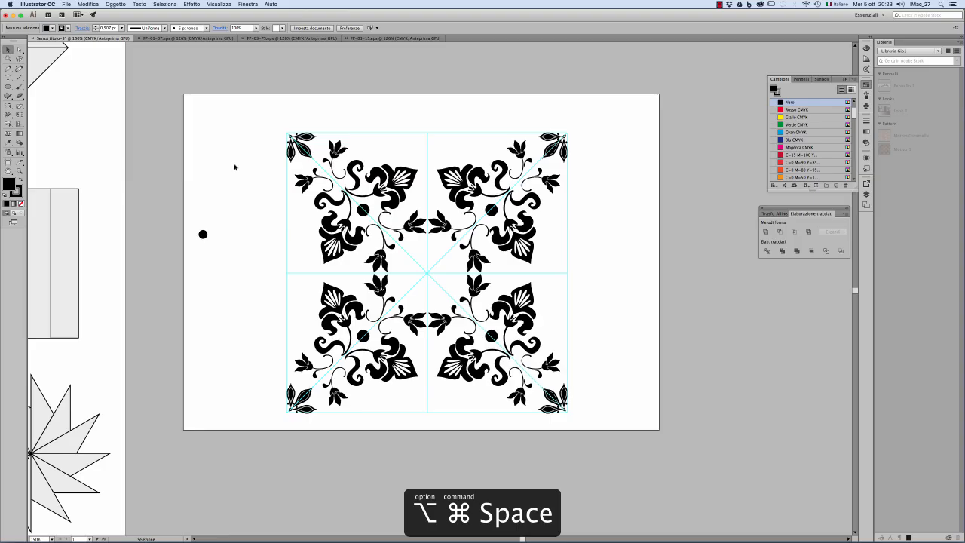
{"action": "left_click", "coordinate": [423, 279]}
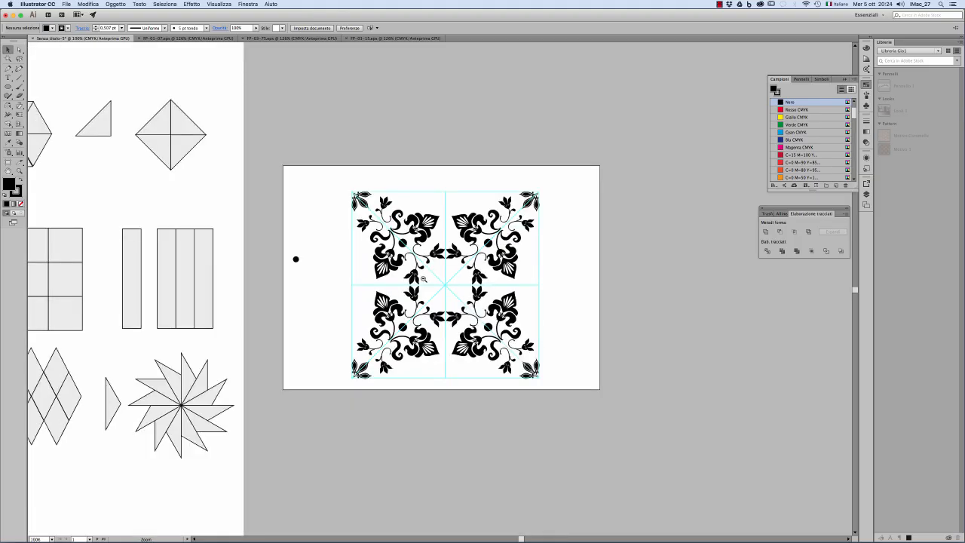
{"action": "left_click", "coordinate": [424, 280]}
{"action": "left_click_drag", "start_coordinate": [517, 302], "coordinate": [315, 285]}
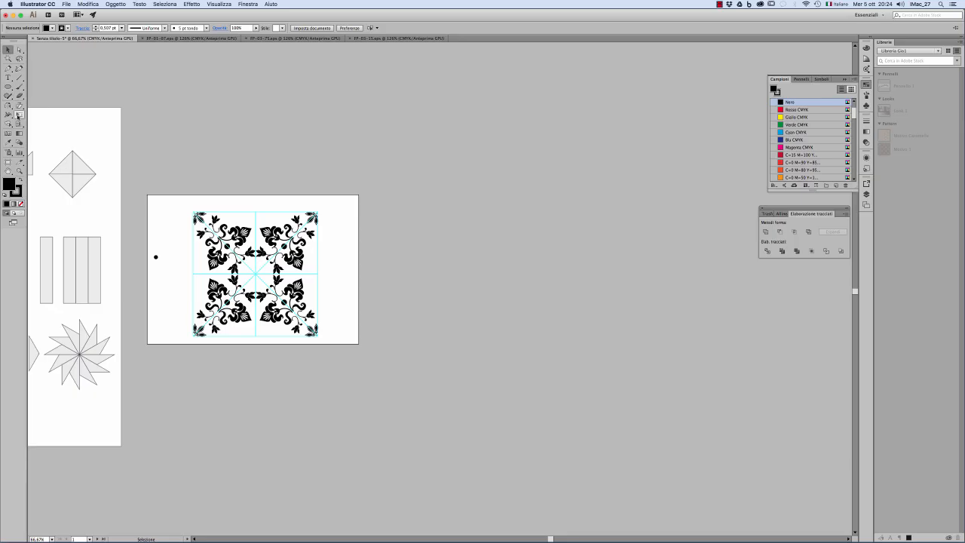
{"action": "left_click", "coordinate": [7, 162]}
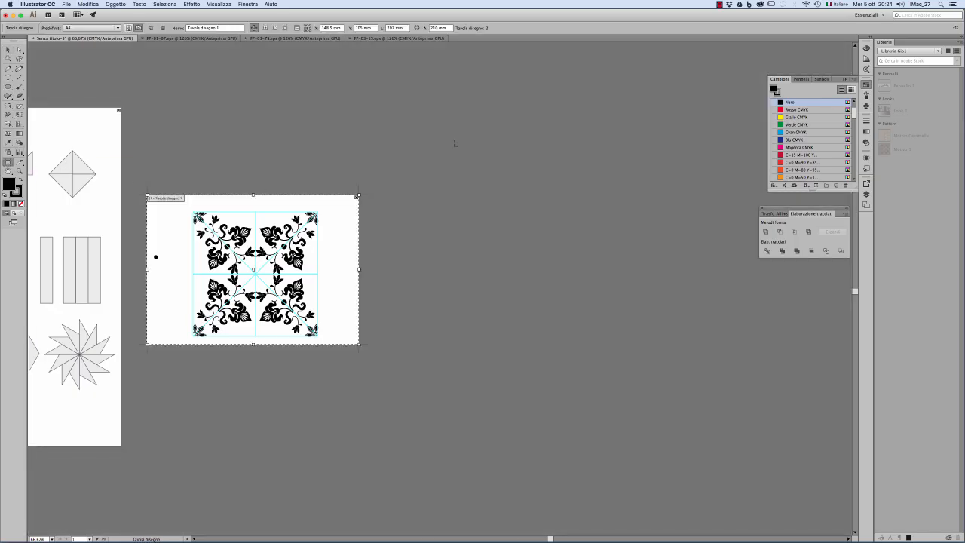
{"action": "left_click_drag", "start_coordinate": [433, 86], "coordinate": [554, 494]}
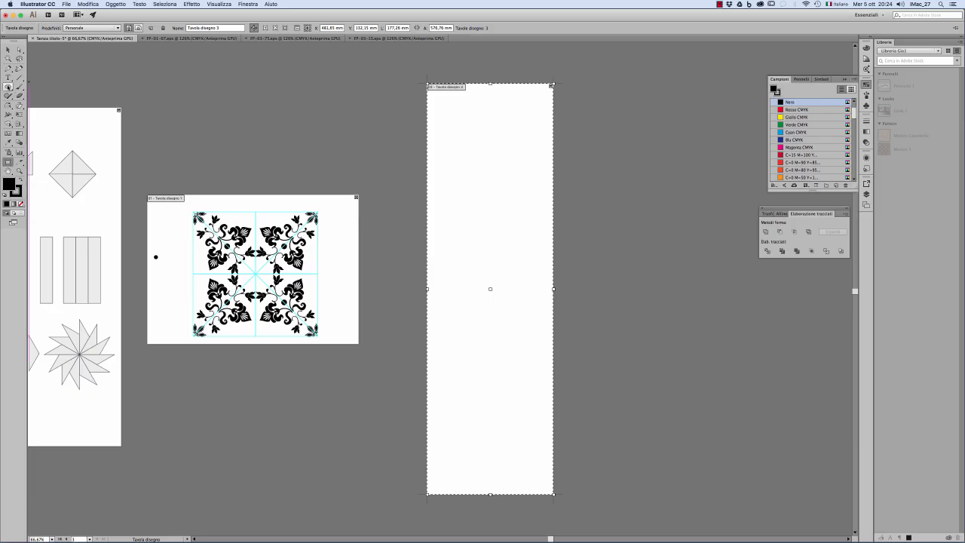
Step: Draw a rectangle covering the whole tall artboard and fill it with the "patter 2" swatch
{"action": "left_click", "coordinate": [8, 86]}
{"action": "left_click", "coordinate": [53, 87]}
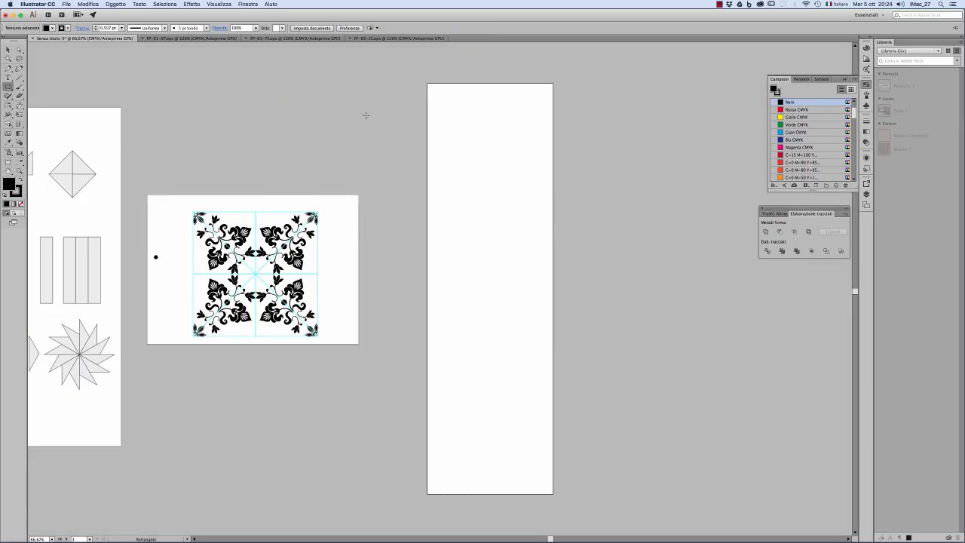
{"action": "left_click_drag", "start_coordinate": [428, 83], "coordinate": [553, 493]}
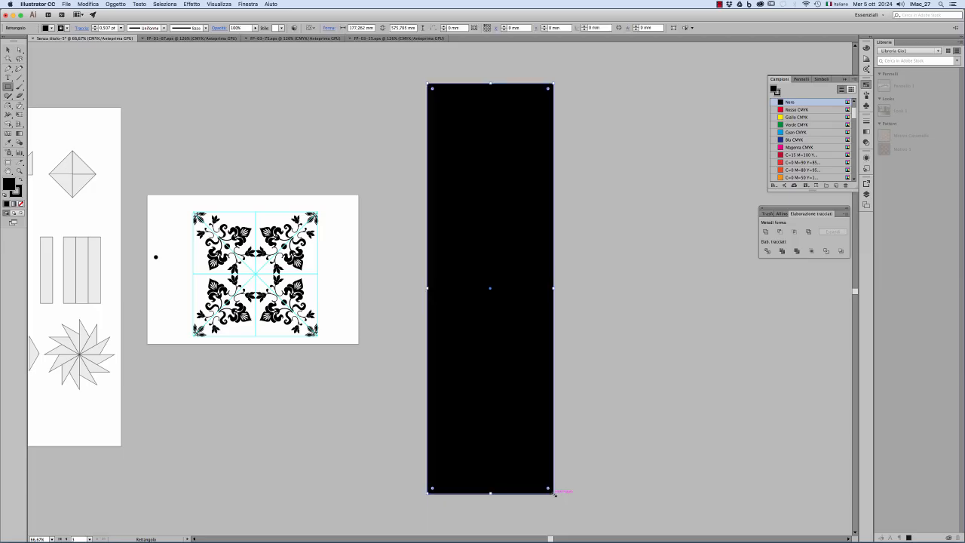
{"action": "left_click", "coordinate": [52, 28]}
{"action": "left_click", "coordinate": [36, 57]}
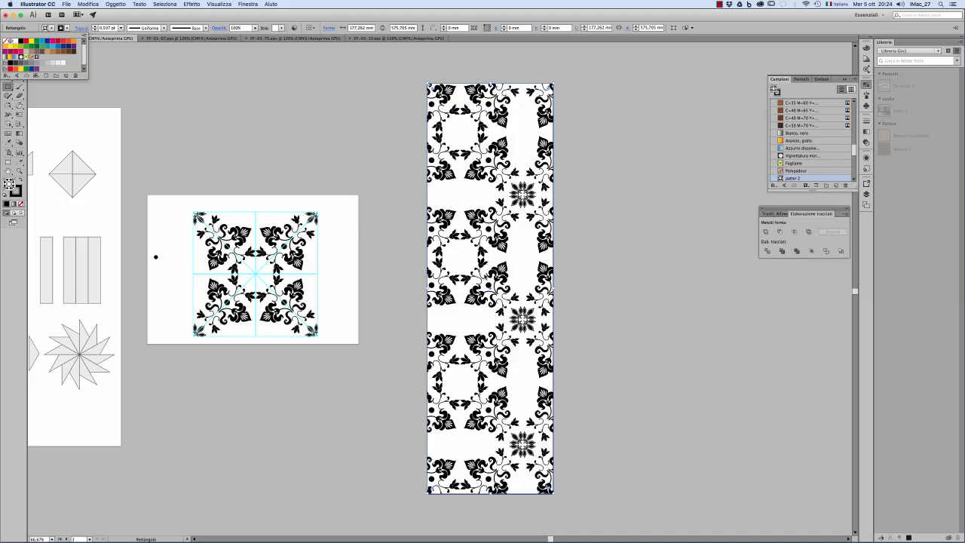
{"action": "left_click", "coordinate": [180, 58]}
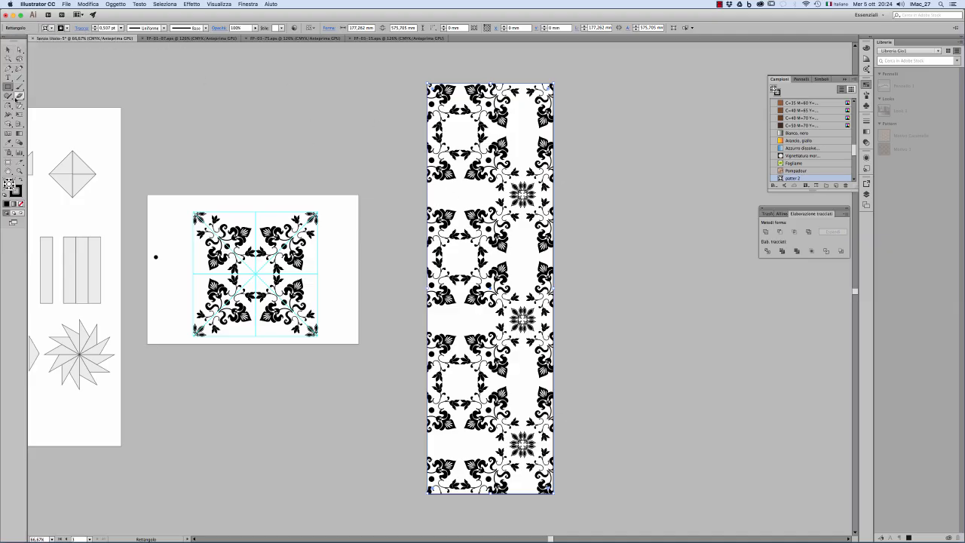
Step: Open the Scale options for the rectangle and make scaling affect only its pattern, not the object
{"action": "left_click", "coordinate": [19, 107]}
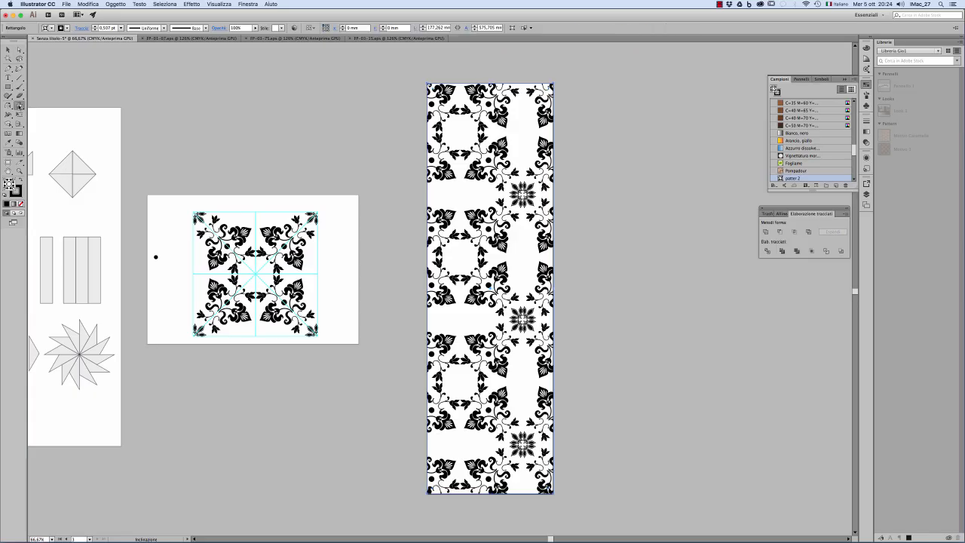
{"action": "left_click_drag", "start_coordinate": [19, 108], "coordinate": [41, 107]}
{"action": "left_click", "coordinate": [481, 202], "text": "alt"}
{"action": "left_click_drag", "start_coordinate": [471, 220], "coordinate": [620, 211]}
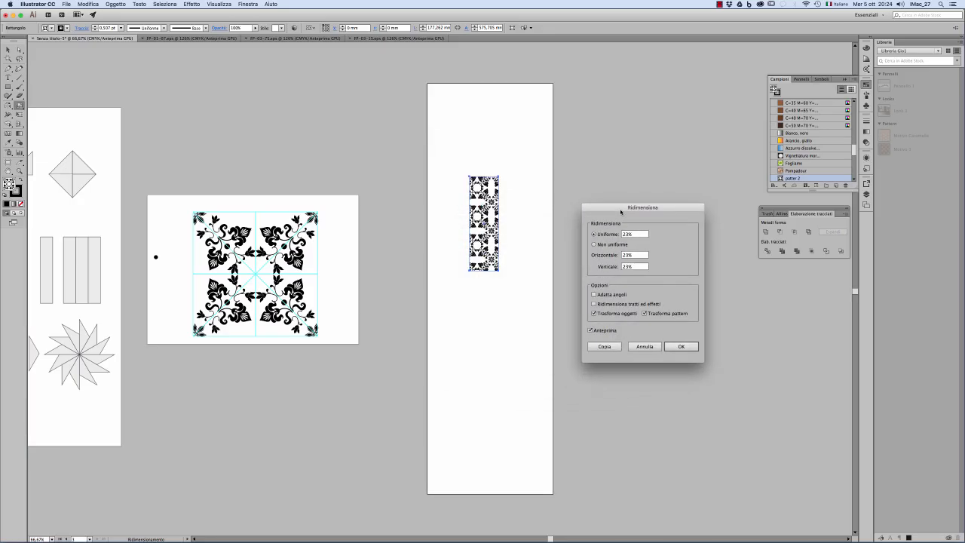
{"action": "left_click", "coordinate": [623, 316]}
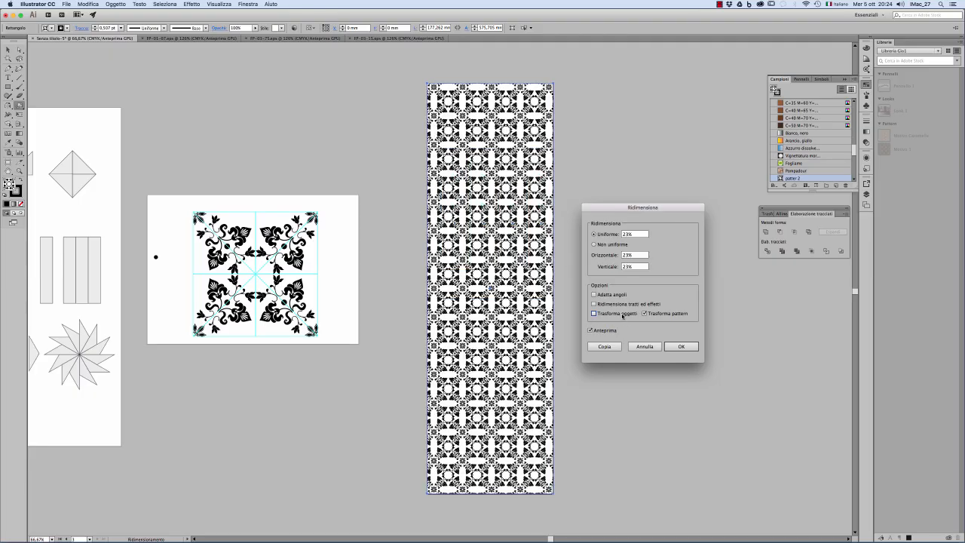
Step: Set the uniform scale of the rectangle's pattern fill to 40%
{"action": "left_click", "coordinate": [635, 234]}
{"action": "key", "text": "Up"}
{"action": "key", "text": "Up"}
{"action": "key", "text": "Up"}
{"action": "key", "text": "Up"}
{"action": "key", "text": "Up"}
{"action": "key", "text": "Up"}
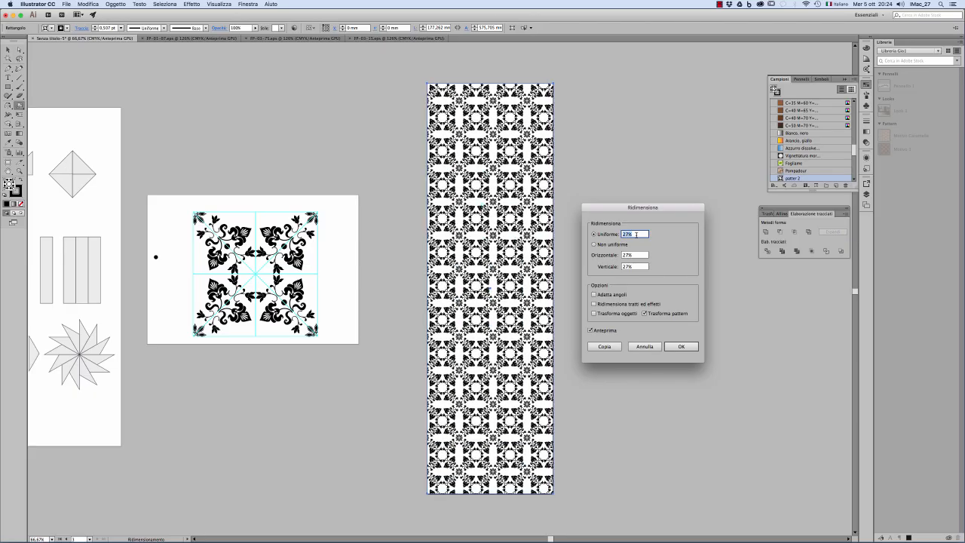
{"action": "key", "text": "Up"}
{"action": "key", "text": "Up"}
{"action": "key", "text": "Up"}
{"action": "key", "text": "Up"}
{"action": "key", "text": "Up"}
{"action": "key", "text": "Up"}
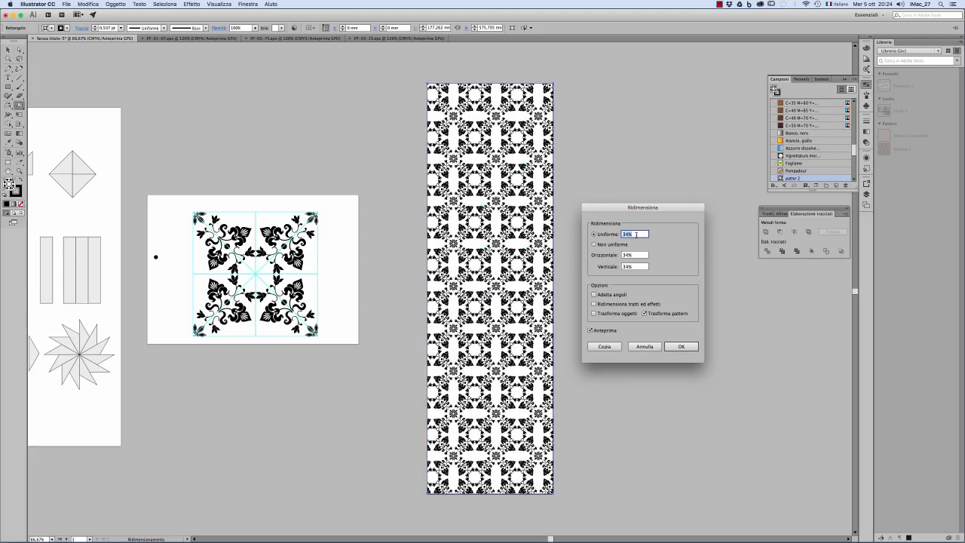
{"action": "key", "text": "Up"}
{"action": "key", "text": "Up"}
{"action": "key", "text": "Up"}
{"action": "key", "text": "Up"}
{"action": "key", "text": "Up"}
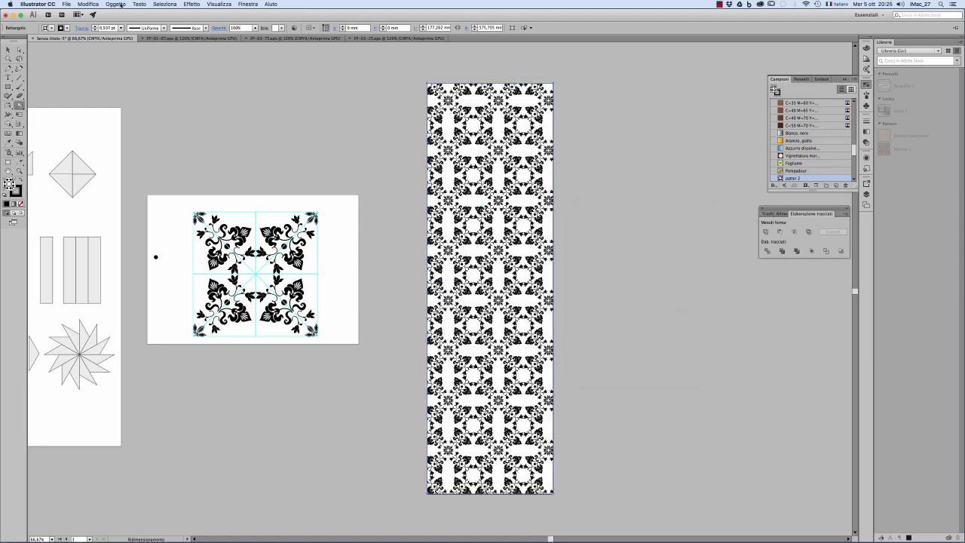
Step: Open the Move options for the rectangle's pattern fill and set the horizontal offset to 0 mm
{"action": "left_click", "coordinate": [115, 4]}
{"action": "mouse_move", "coordinate": [121, 14]}
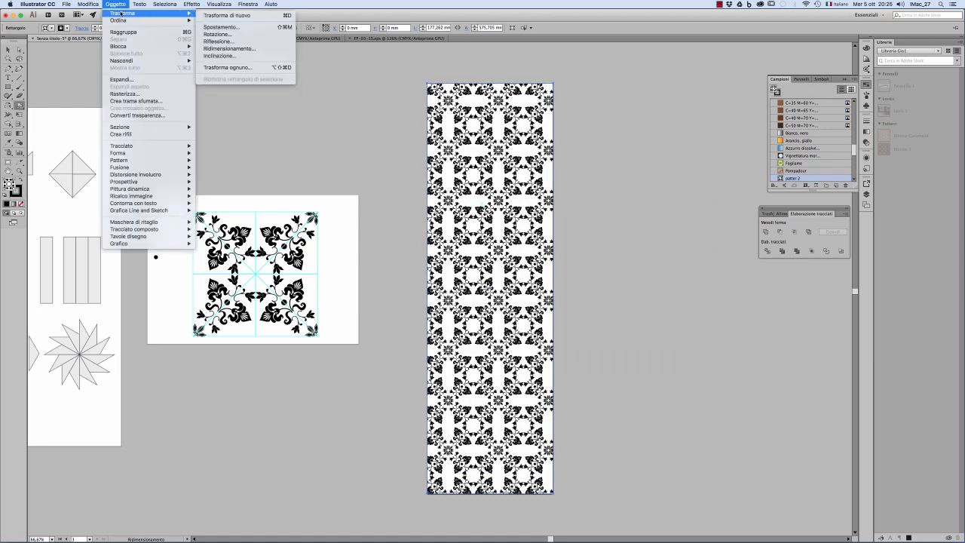
{"action": "left_click", "coordinate": [214, 27]}
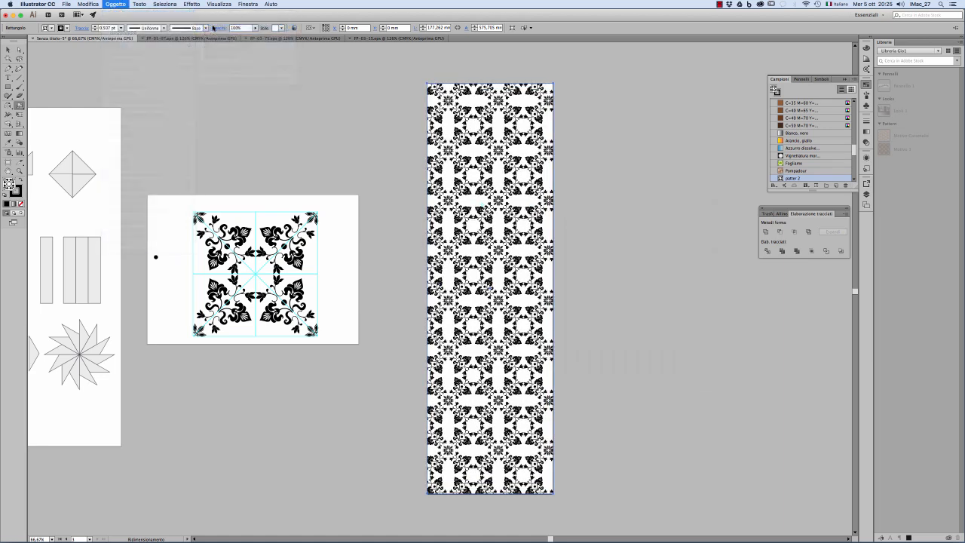
{"action": "left_click_drag", "start_coordinate": [100, 47], "coordinate": [373, 96]}
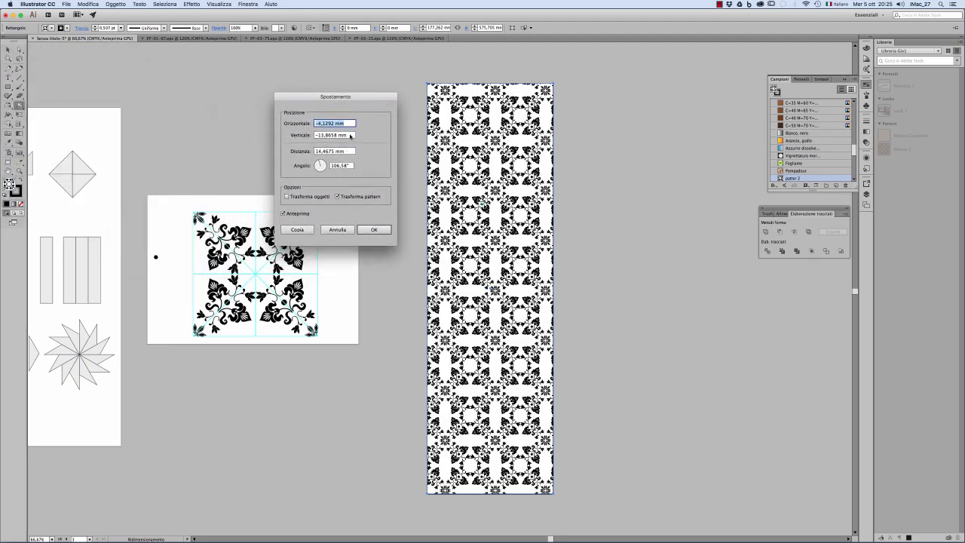
{"action": "left_click", "coordinate": [351, 135]}
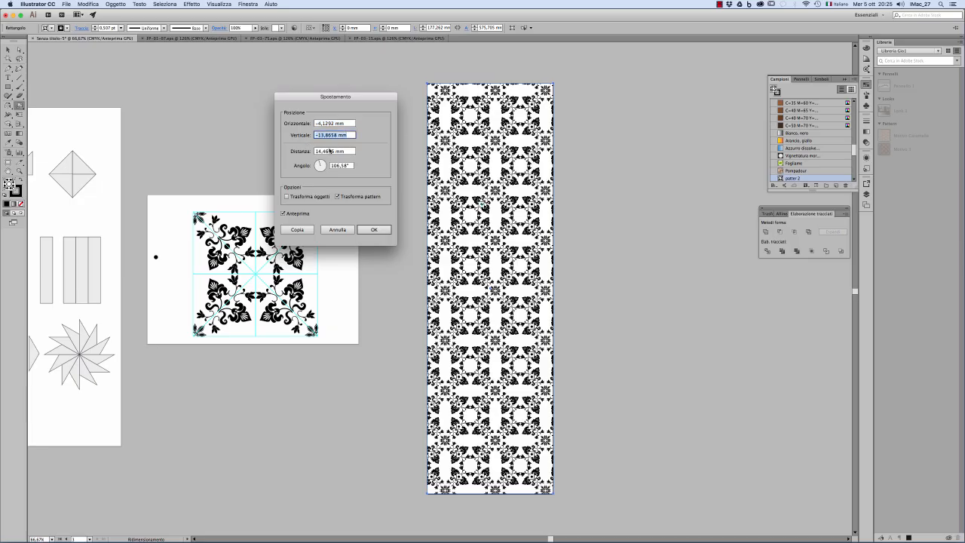
{"action": "left_click", "coordinate": [324, 166]}
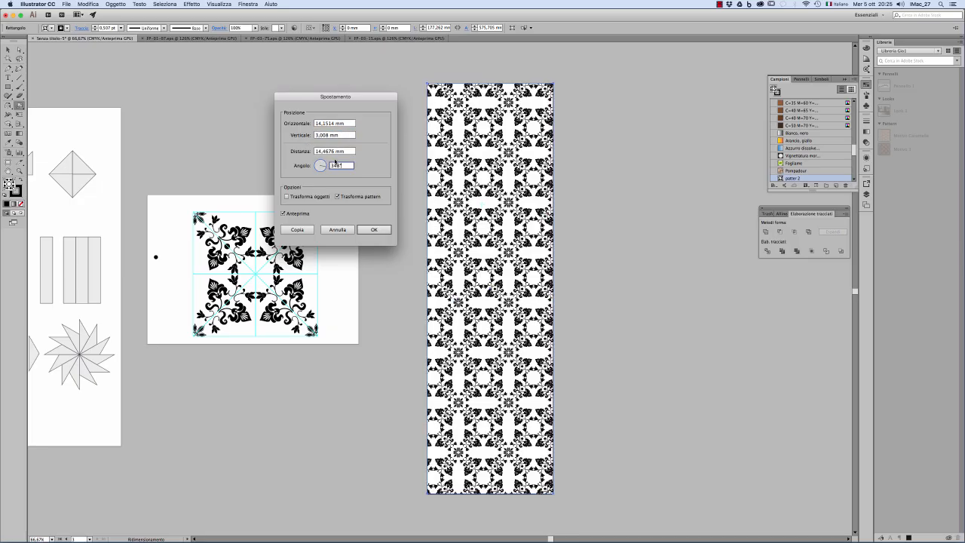
{"action": "left_click", "coordinate": [344, 124]}
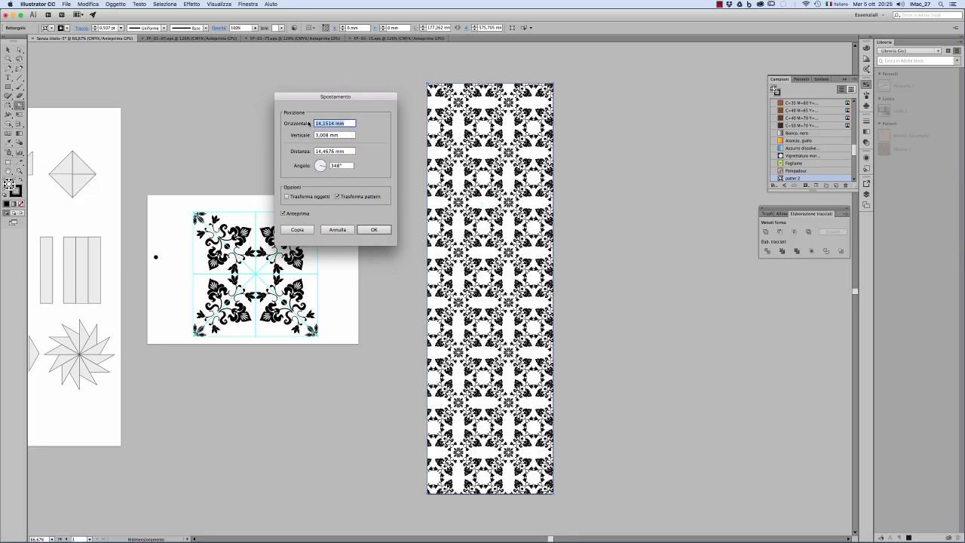
{"action": "type", "text": "0"}
{"action": "key", "text": "Tab"}
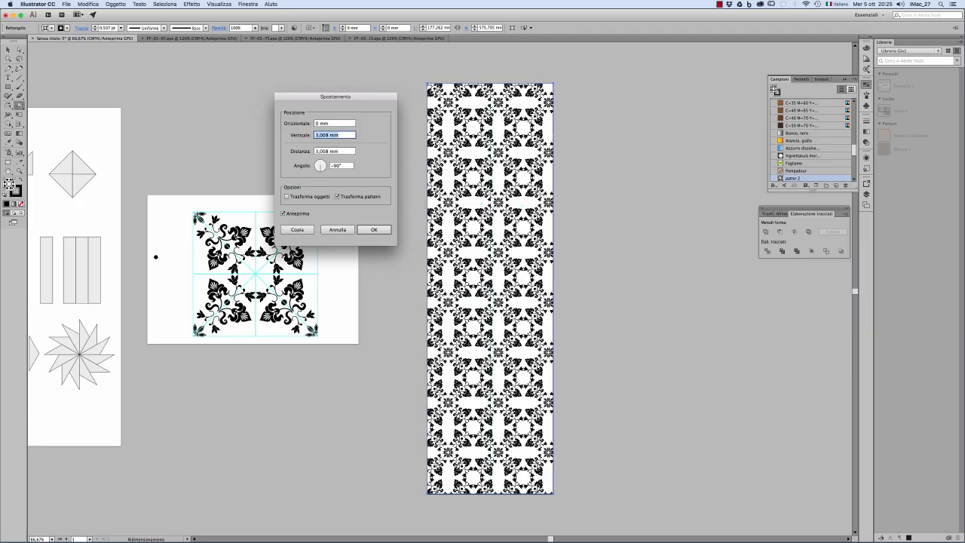
Step: Offset the rectangle's pattern fill by -12 mm horizontally and 18 mm vertically, and apply the move
{"action": "left_click", "coordinate": [341, 135]}
{"action": "key", "text": "Up"}
{"action": "key", "text": "Up"}
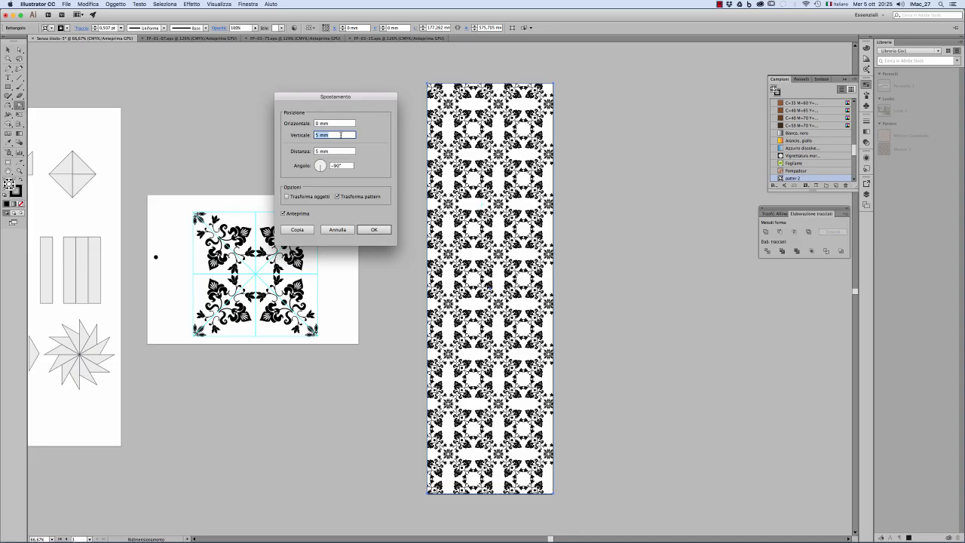
{"action": "key", "text": "Up"}
{"action": "key", "text": "Up"}
{"action": "key", "text": "Up"}
{"action": "key", "text": "Up"}
{"action": "key", "text": "Up"}
{"action": "key", "text": "Up"}
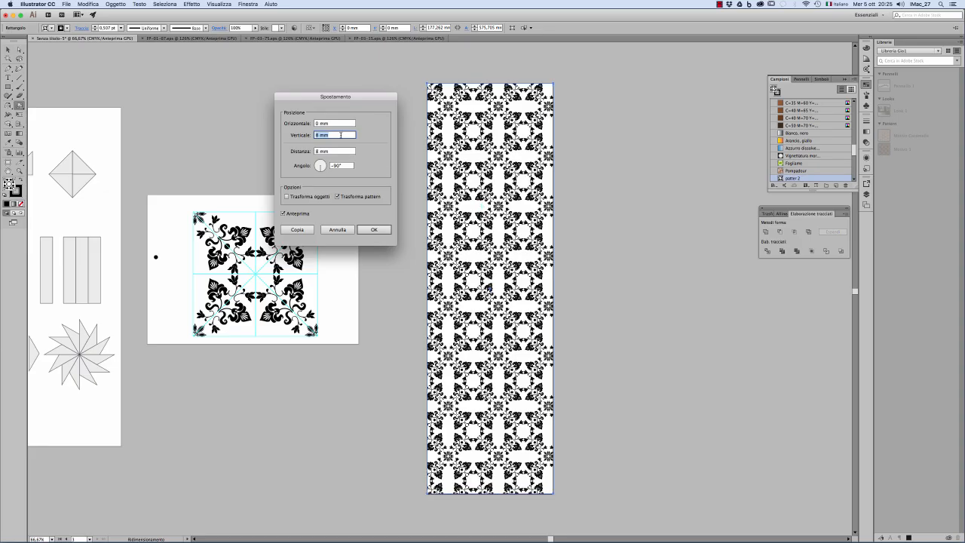
{"action": "key", "text": "Up"}
{"action": "key", "text": "Up"}
{"action": "key", "text": "Up"}
{"action": "key", "text": "Up"}
{"action": "key", "text": "Up"}
{"action": "key", "text": "Up"}
{"action": "key", "text": "Up"}
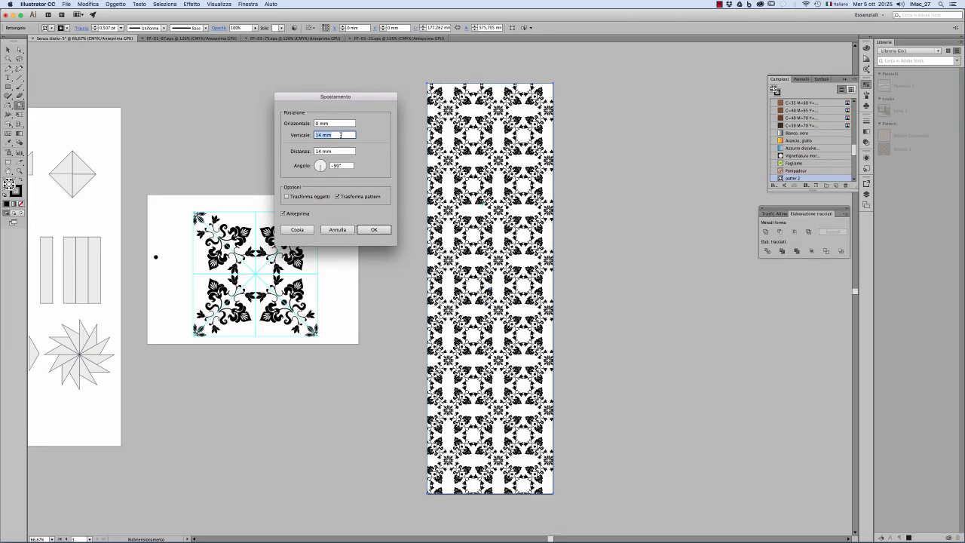
{"action": "key", "text": "Up"}
{"action": "key", "text": "Up"}
{"action": "key", "text": "Up"}
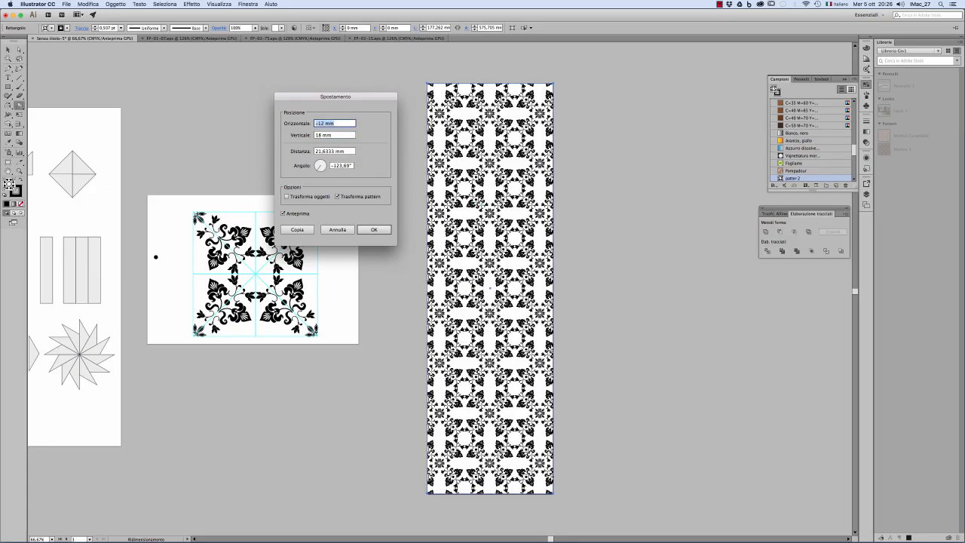
{"action": "left_click", "coordinate": [379, 230]}
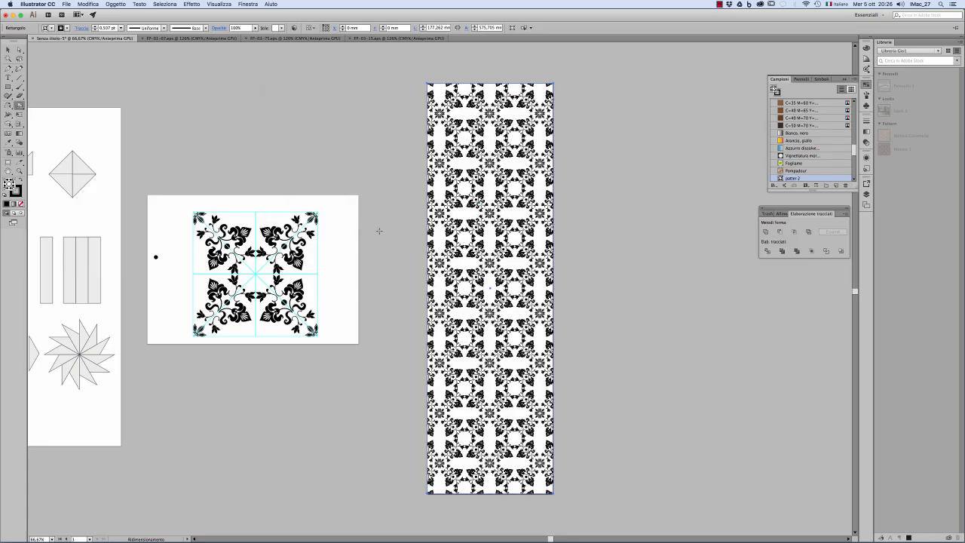
Step: Open the "patter 2" swatch for pattern editing and paste the round flower into the centre of the tile
{"action": "key", "text": "v"}
{"action": "left_click", "coordinate": [209, 115]}
{"action": "key", "text": "super+space"}
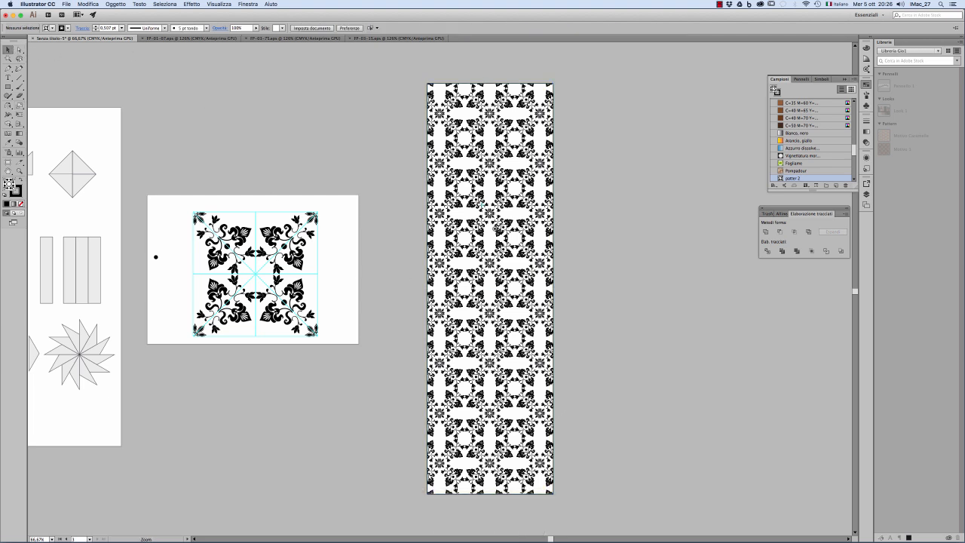
{"action": "left_click", "coordinate": [491, 226]}
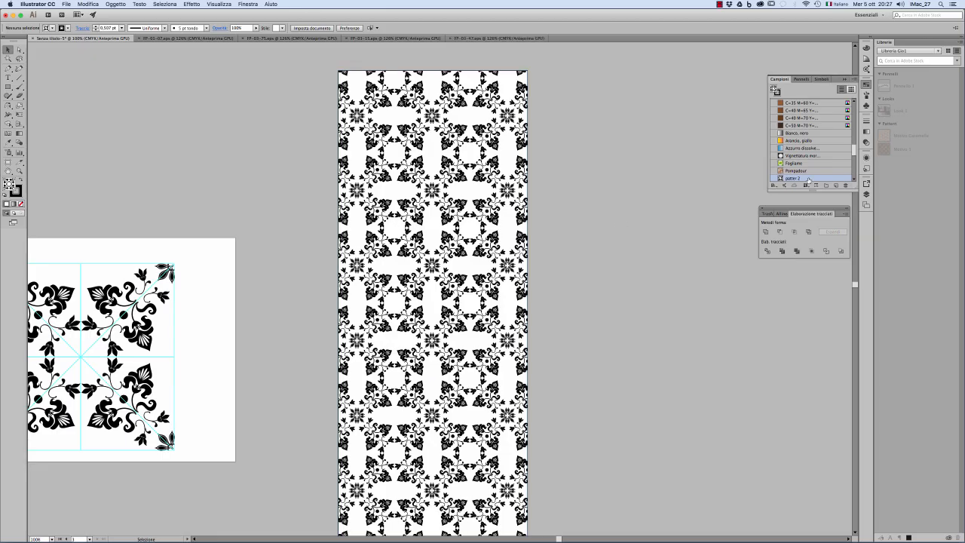
{"action": "double_click", "coordinate": [809, 180]}
{"action": "key", "text": "super+v"}
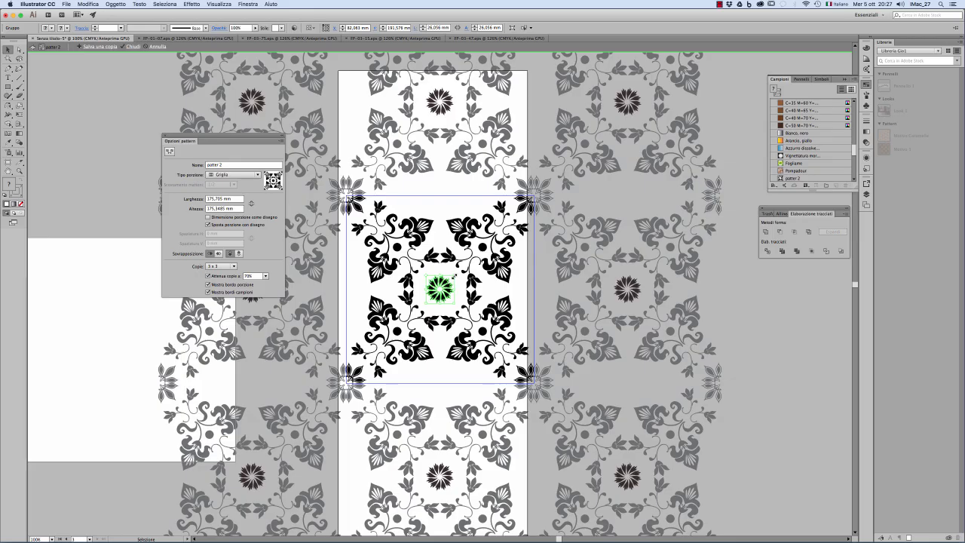
Step: Ungroup the corner leaf clusters, then ungroup the upper-left cluster into individual petals
{"action": "key", "text": "super+space"}
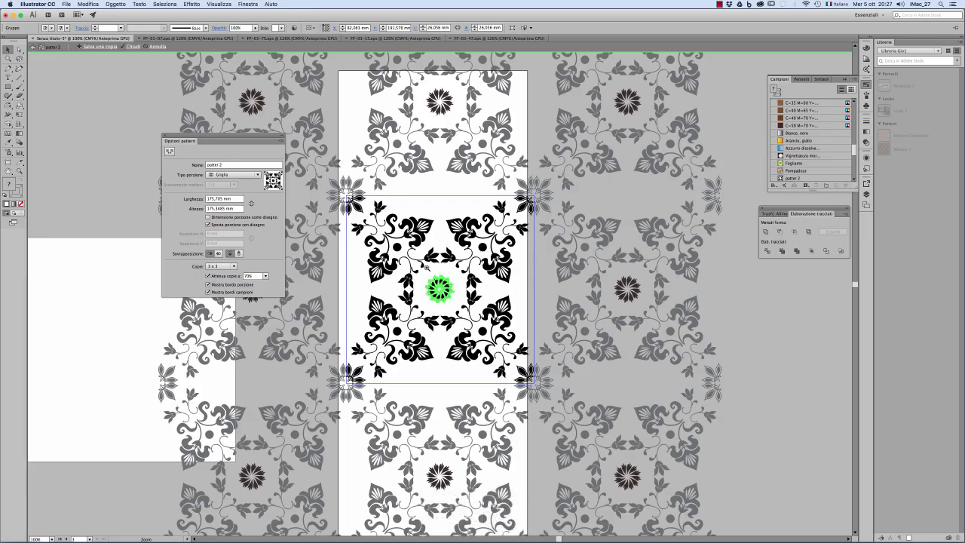
{"action": "left_click", "coordinate": [426, 272]}
{"action": "left_click_drag", "start_coordinate": [369, 244], "coordinate": [446, 287]}
{"action": "left_click", "coordinate": [415, 227]}
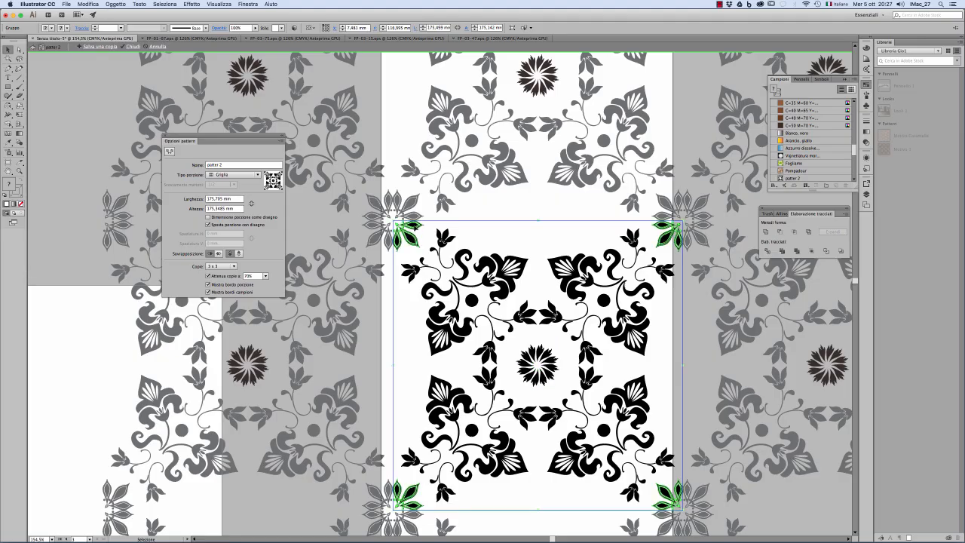
{"action": "right_click", "coordinate": [415, 227]}
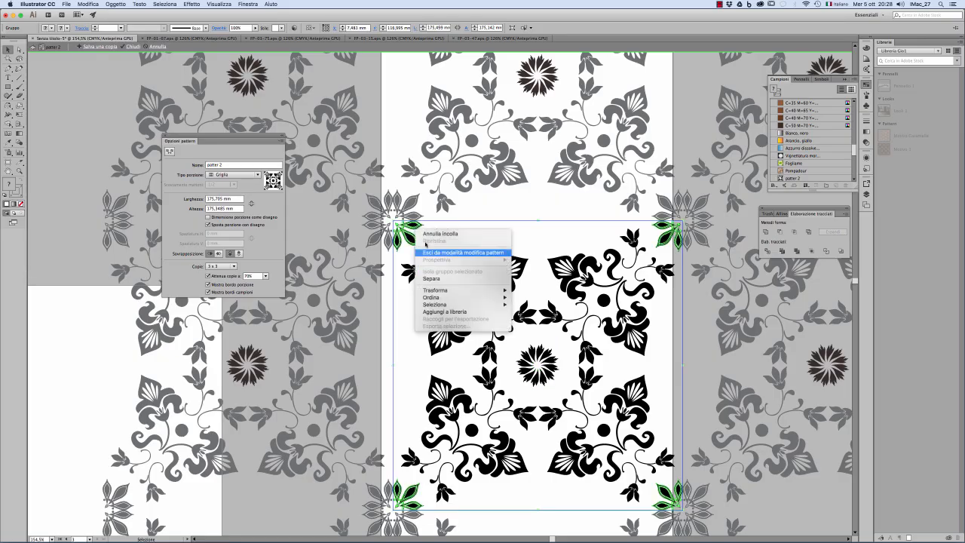
{"action": "left_click", "coordinate": [441, 278]}
{"action": "left_click", "coordinate": [424, 234]}
{"action": "left_click", "coordinate": [415, 226]}
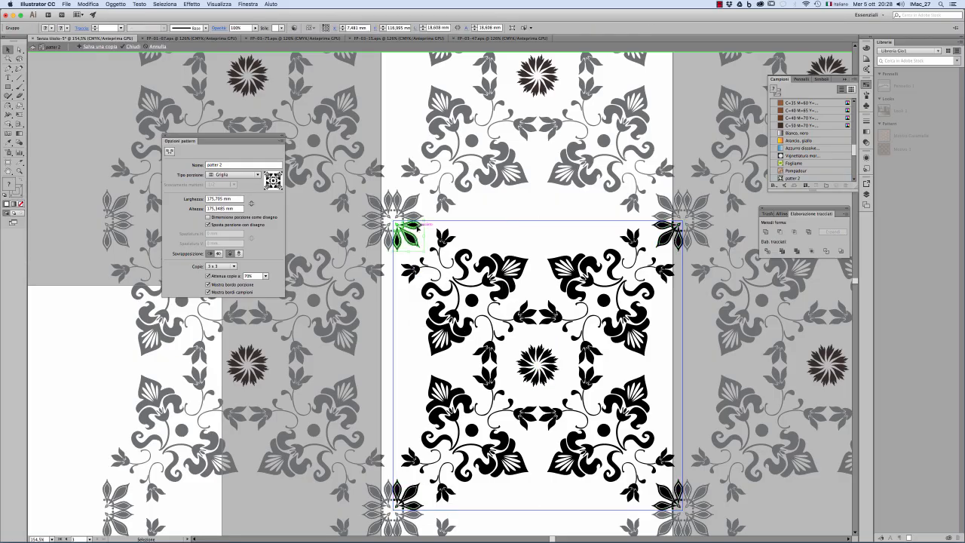
{"action": "right_click", "coordinate": [415, 226]}
{"action": "left_click", "coordinate": [439, 278]}
Step: Delete the horizontal petal and its outlines from the upper-left corner cluster of the tile
{"action": "left_click", "coordinate": [414, 225]}
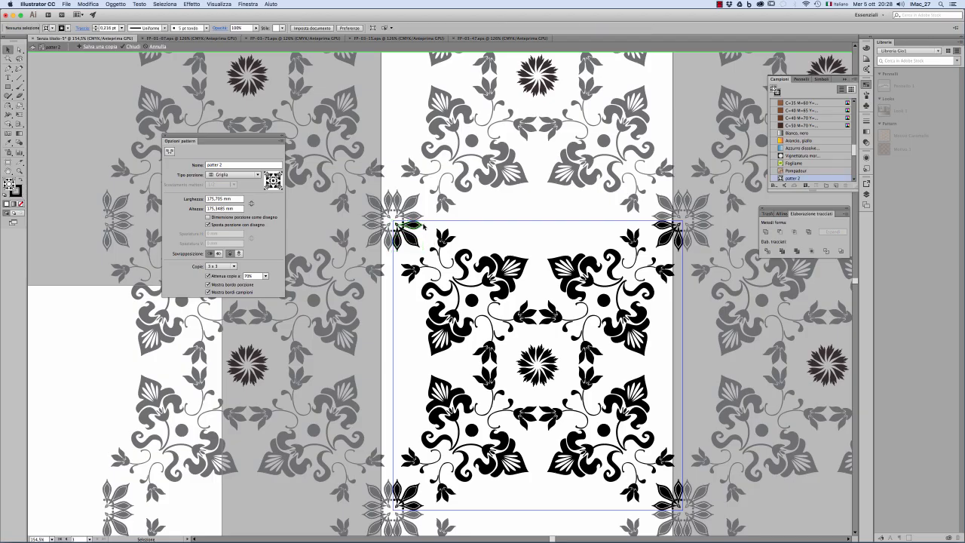
{"action": "key", "text": "Delete"}
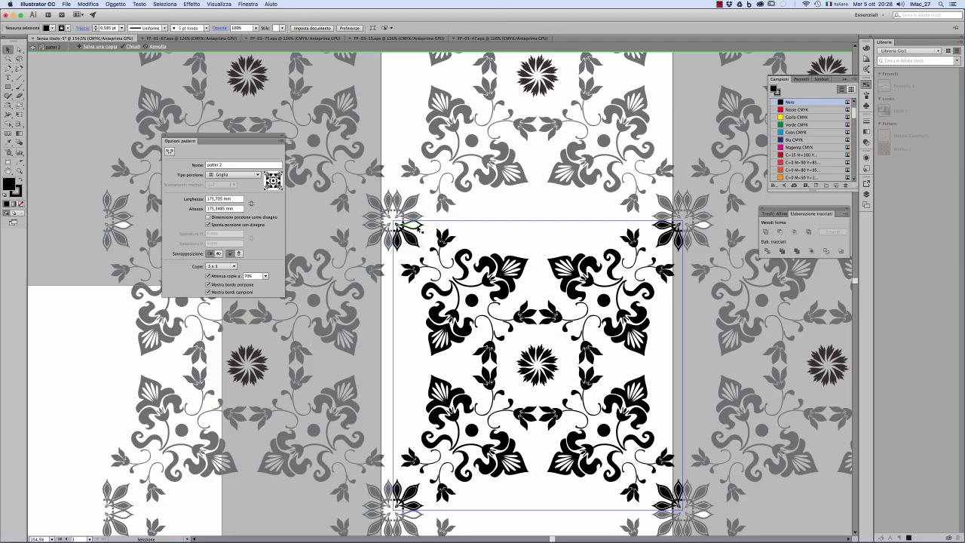
{"action": "left_click", "coordinate": [417, 228]}
{"action": "key", "text": "Delete"}
{"action": "left_click", "coordinate": [417, 226]}
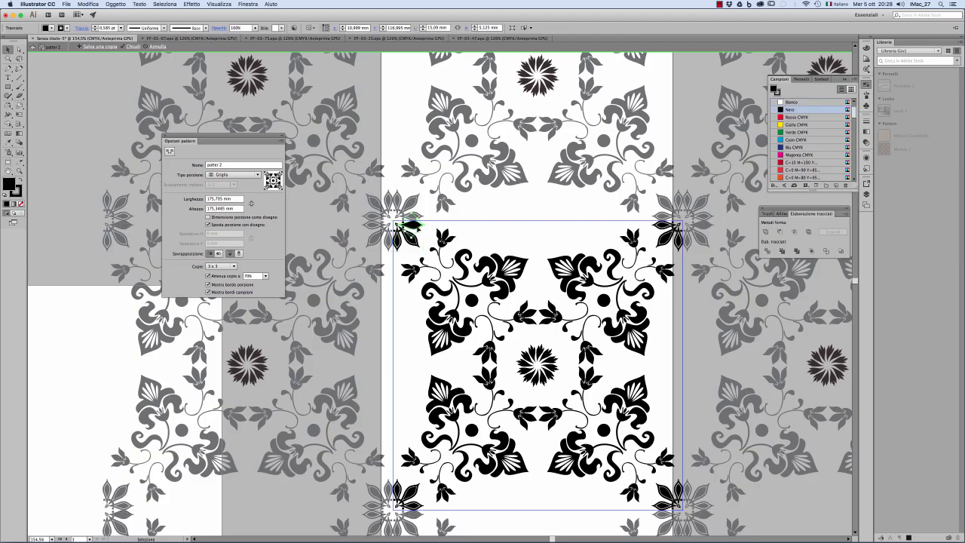
{"action": "key", "text": "Delete"}
Step: Delete the vertical petal and its small details from the upper-left corner cluster, leaving only the diagonal petal
{"action": "left_click", "coordinate": [398, 230]}
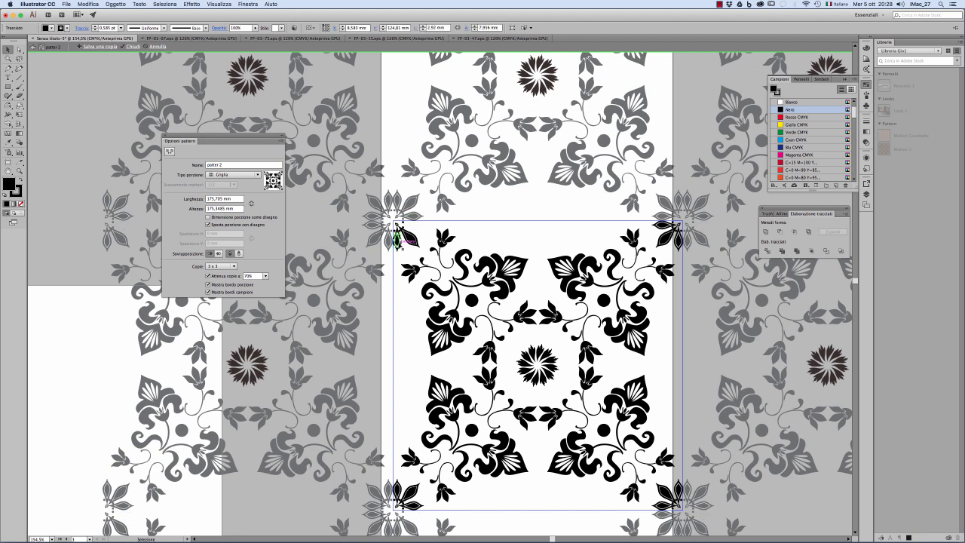
{"action": "key", "text": "Delete"}
{"action": "left_click", "coordinate": [398, 231]}
{"action": "key", "text": "Delete"}
{"action": "left_click", "coordinate": [397, 229]}
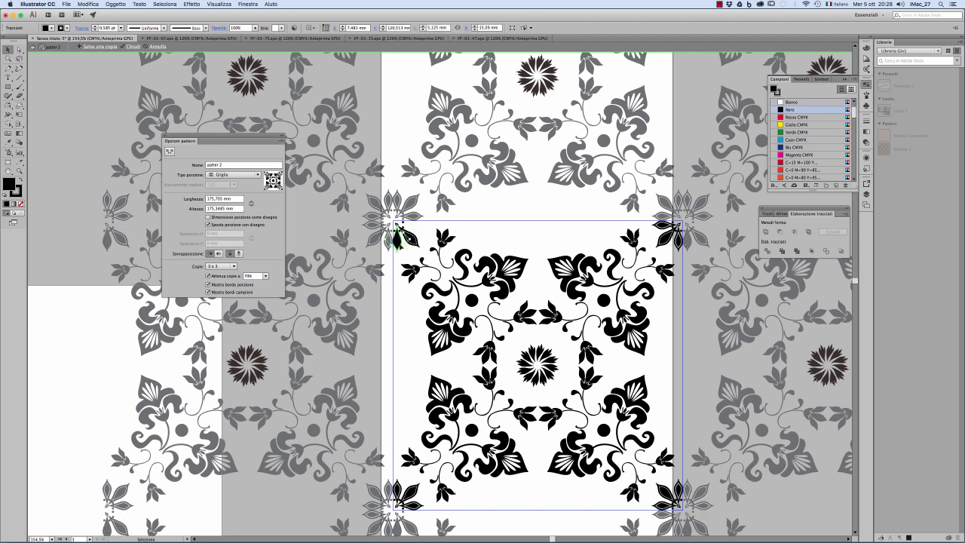
{"action": "key", "text": "Delete"}
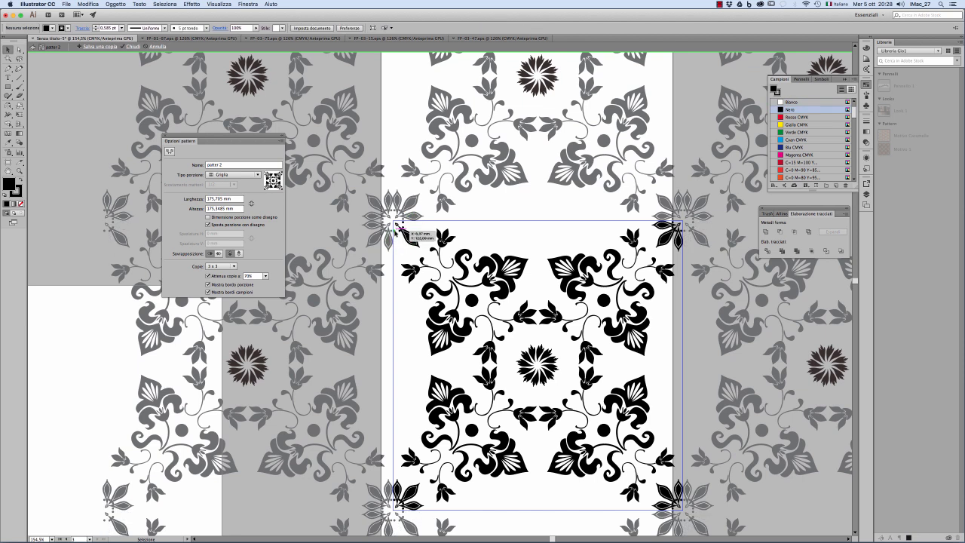
{"action": "left_click", "coordinate": [397, 226]}
{"action": "key", "text": "Delete"}
{"action": "left_click", "coordinate": [403, 223]}
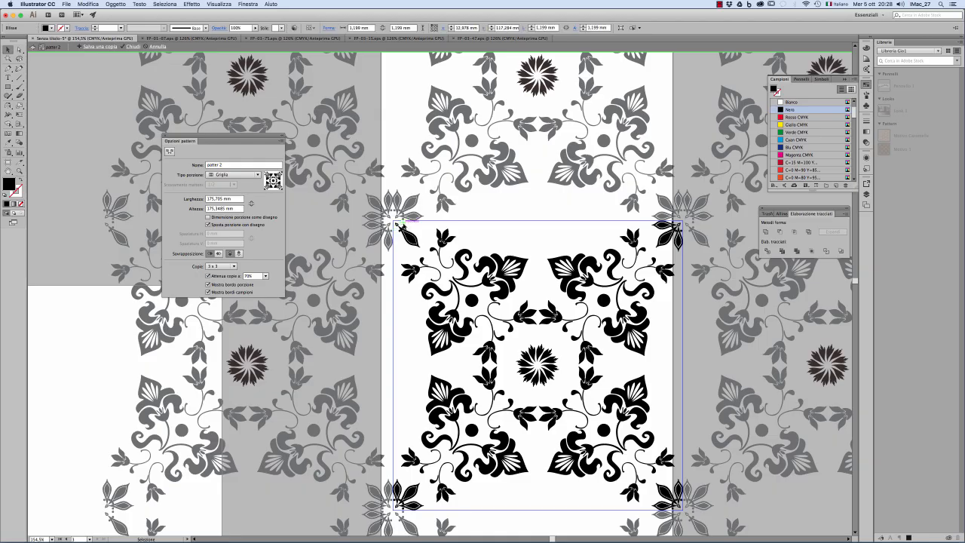
Step: Select the other three corner leaf clusters together and ungroup them into individual petals
{"action": "left_click", "coordinate": [668, 228]}
{"action": "left_click", "coordinate": [667, 495], "text": "shift"}
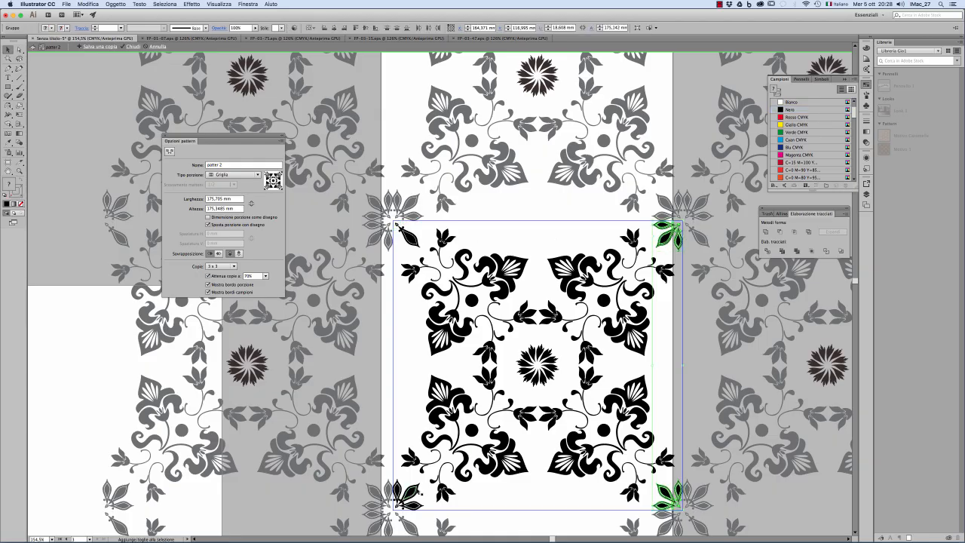
{"action": "left_click", "coordinate": [407, 496], "text": "shift"}
{"action": "left_click", "coordinate": [116, 3]}
{"action": "left_click", "coordinate": [128, 39]}
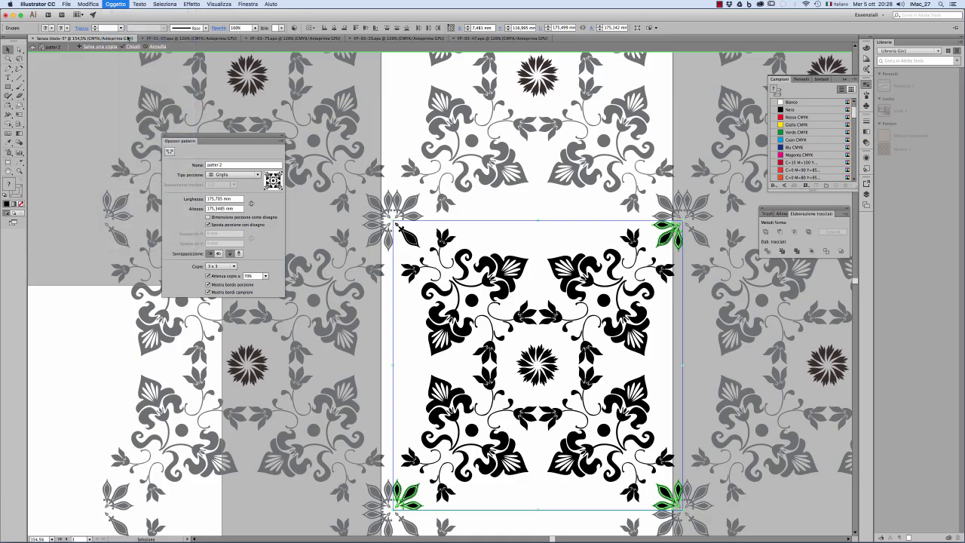
{"action": "left_click", "coordinate": [122, 5]}
{"action": "left_click", "coordinate": [118, 32]}
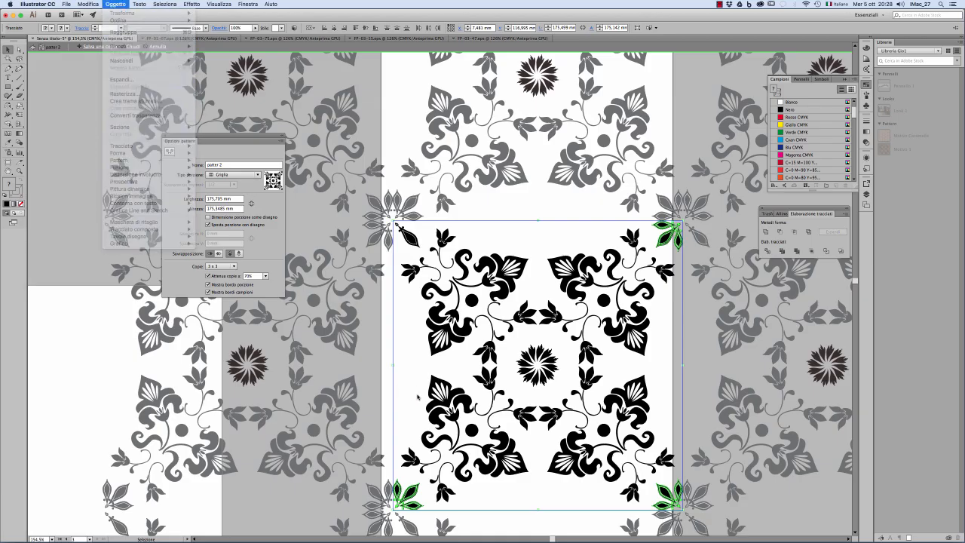
Step: Delete the vertical and horizontal petals with their details from the lower-left corner cluster, keeping the diagonal petal
{"action": "left_click", "coordinate": [401, 488]}
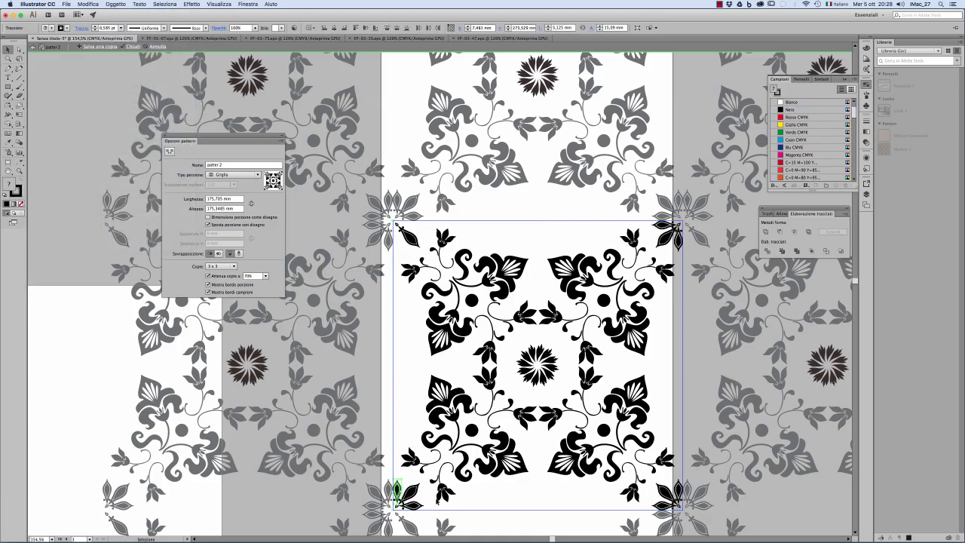
{"action": "key", "text": "Delete"}
{"action": "left_click", "coordinate": [414, 506]}
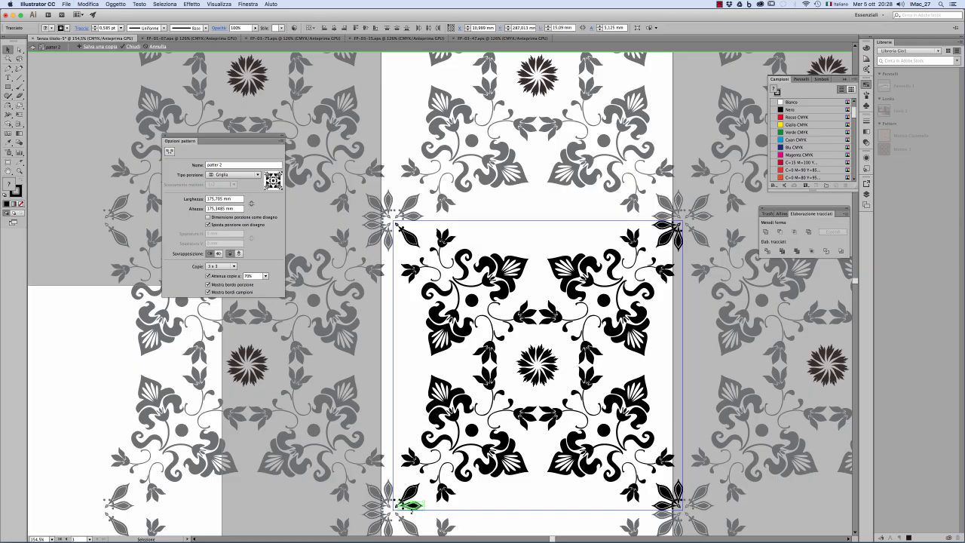
{"action": "key", "text": "Delete"}
{"action": "left_click", "coordinate": [403, 510]}
{"action": "key", "text": "Delete"}
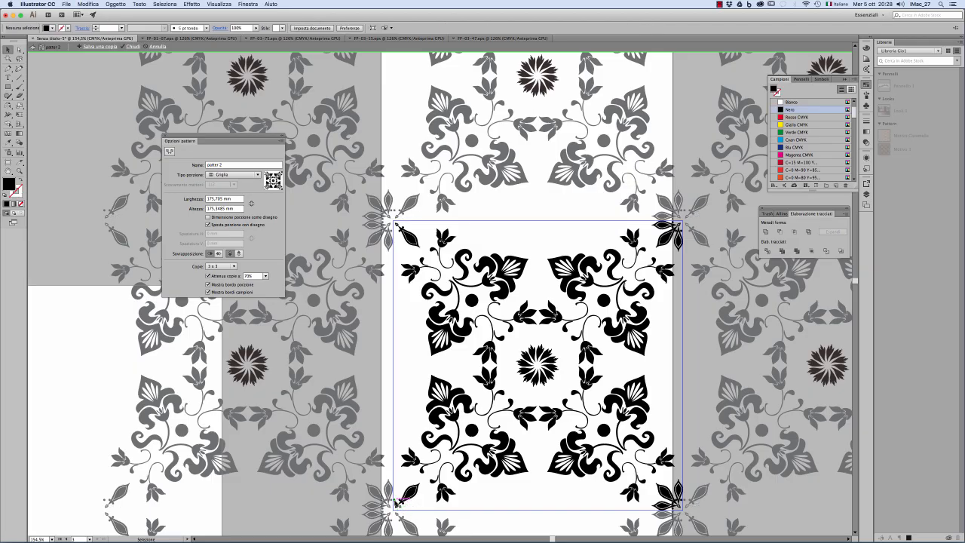
{"action": "left_click", "coordinate": [395, 500]}
{"action": "key", "text": "Delete"}
Step: Delete the vertical and horizontal petals from the lower-right and upper-right corner clusters, keeping their diagonal petals
{"action": "left_click", "coordinate": [676, 488]}
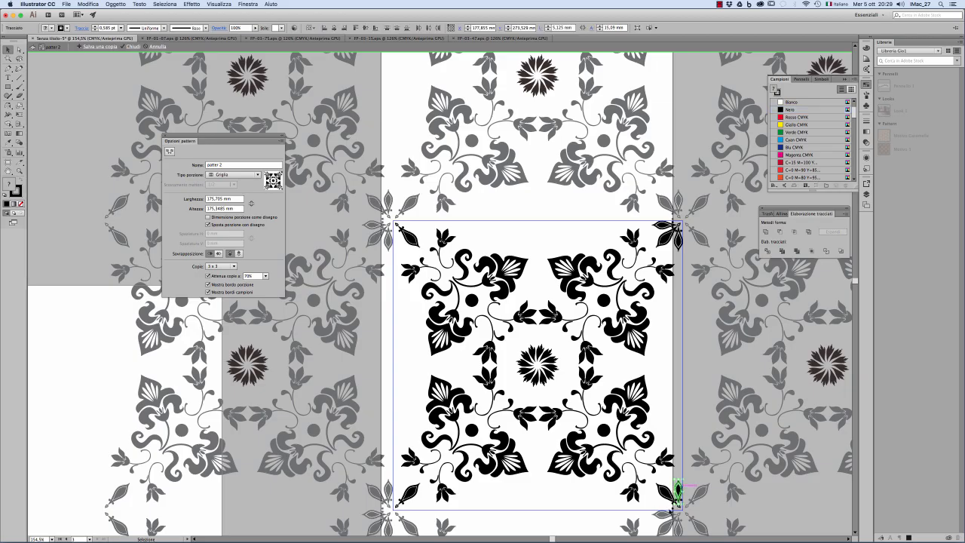
{"action": "left_click", "coordinate": [677, 504]}
{"action": "key", "text": "Delete"}
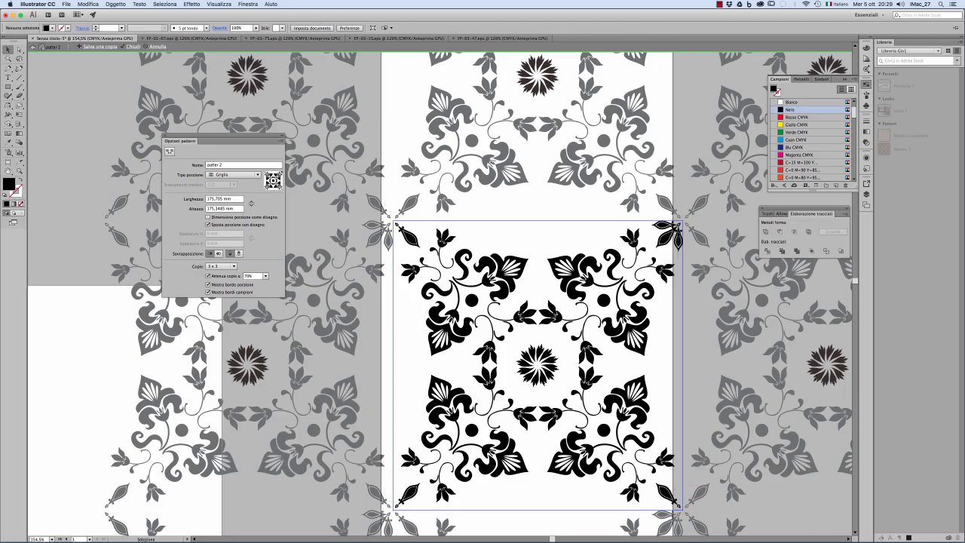
{"action": "left_click", "coordinate": [680, 234]}
{"action": "left_click", "coordinate": [651, 219]}
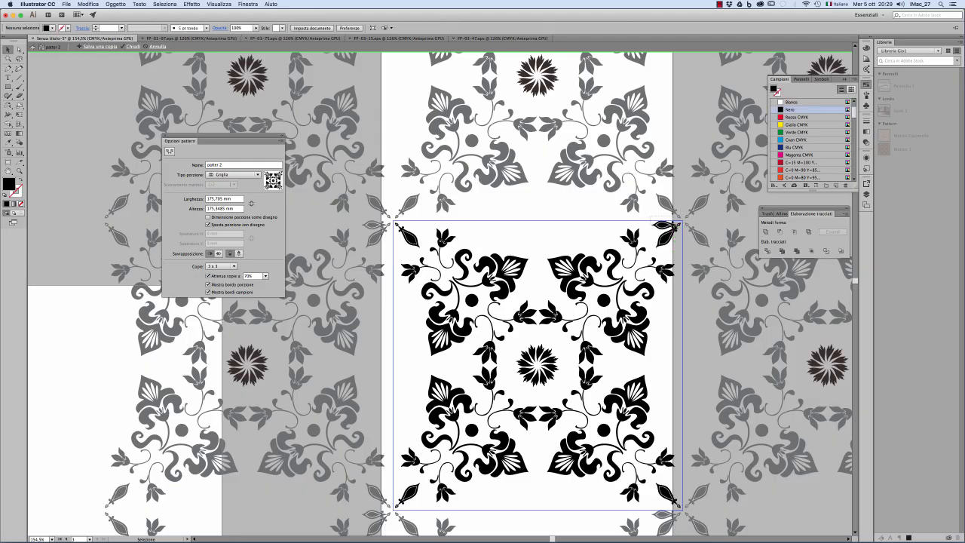
{"action": "left_click", "coordinate": [675, 226]}
{"action": "left_click", "coordinate": [634, 220]}
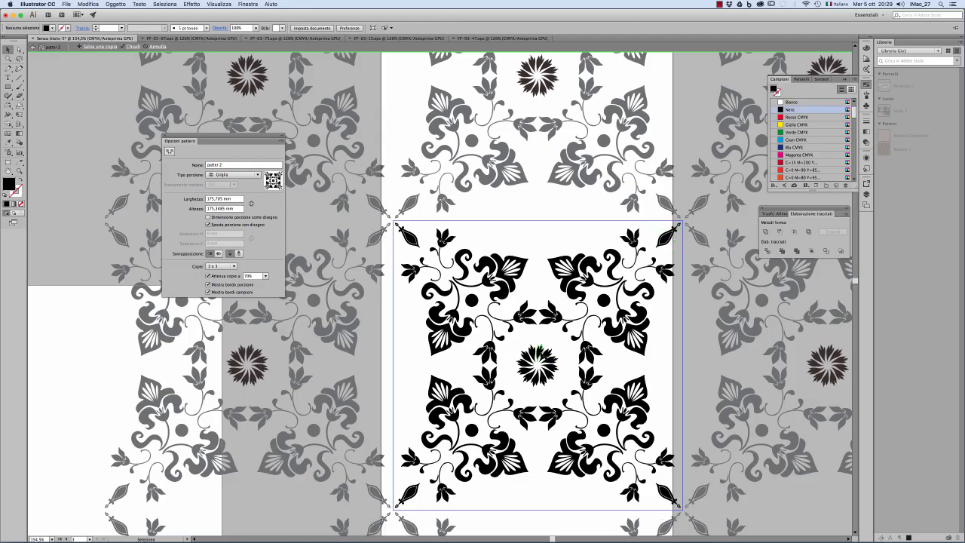
Step: Enlarge the central flower slightly and proportionally from two opposite corners, keeping it centred in the tile
{"action": "left_click", "coordinate": [540, 349]}
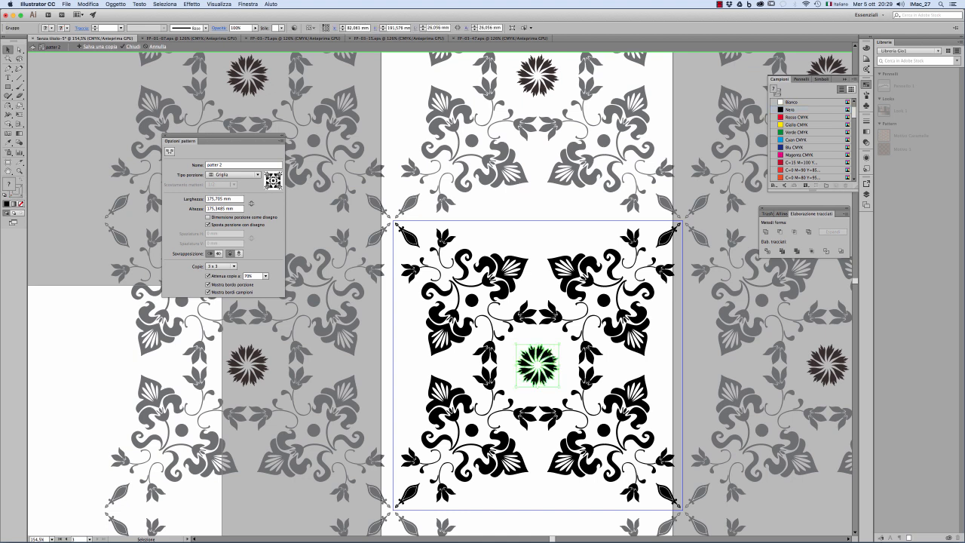
{"action": "left_click_drag", "start_coordinate": [559, 344], "coordinate": [567, 335]}
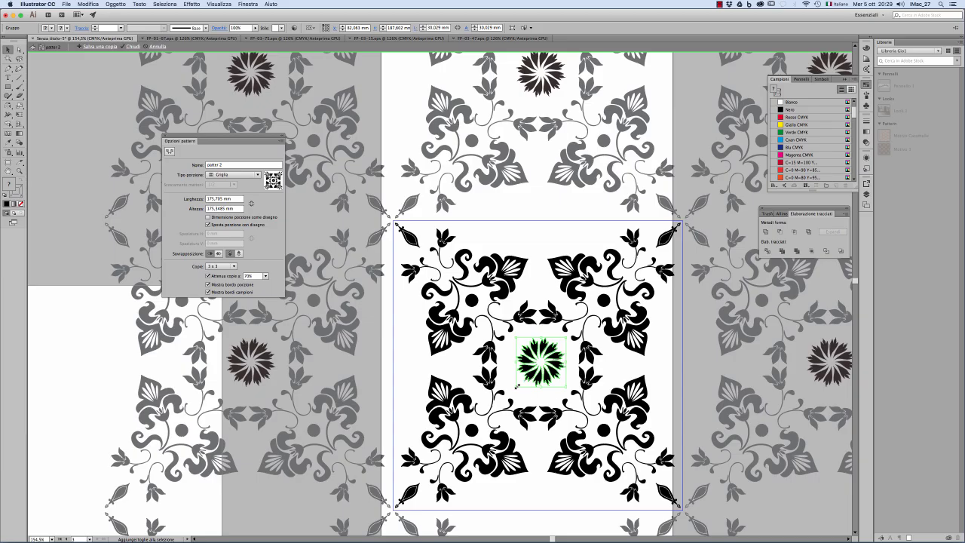
{"action": "left_click_drag", "start_coordinate": [517, 385], "coordinate": [510, 393]}
{"action": "left_click", "coordinate": [657, 363]}
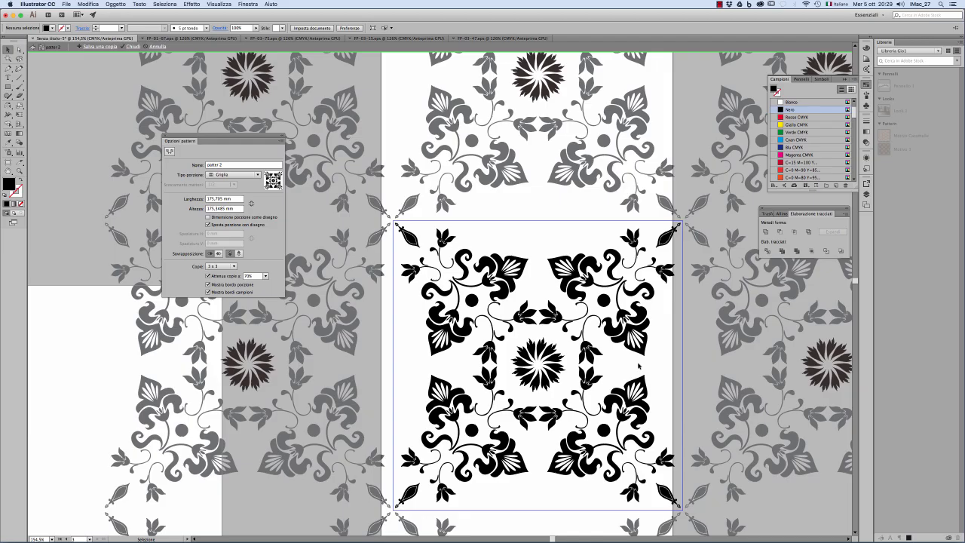
Step: Paste another copy of the flower onto the midpoint of the tile's upper edge and finish editing the pattern
{"action": "key", "text": "super+v"}
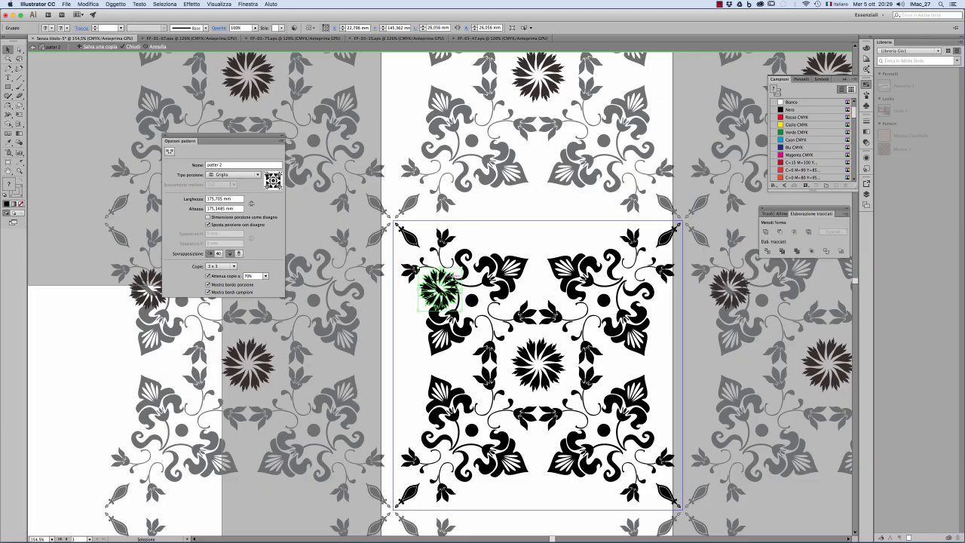
{"action": "left_click_drag", "start_coordinate": [445, 283], "coordinate": [543, 214]}
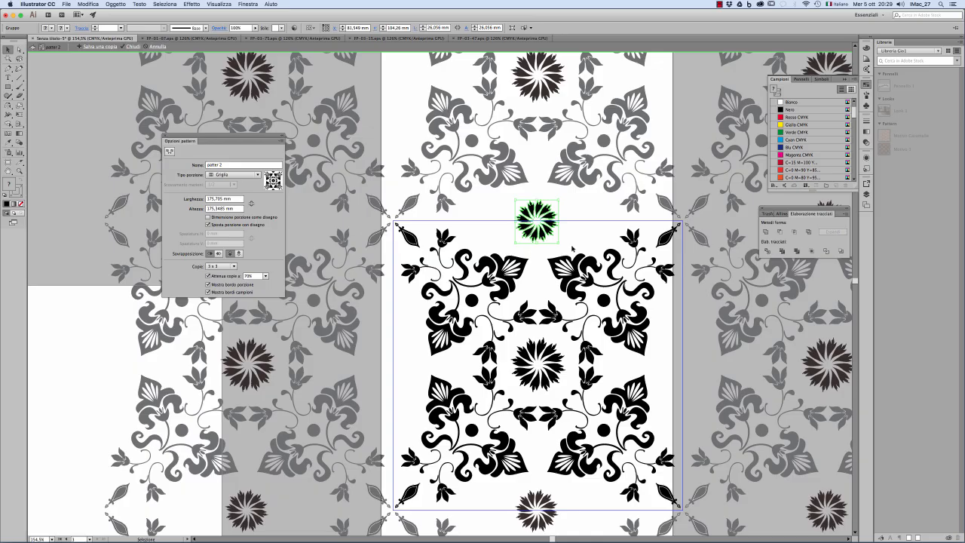
{"action": "left_click", "coordinate": [132, 47]}
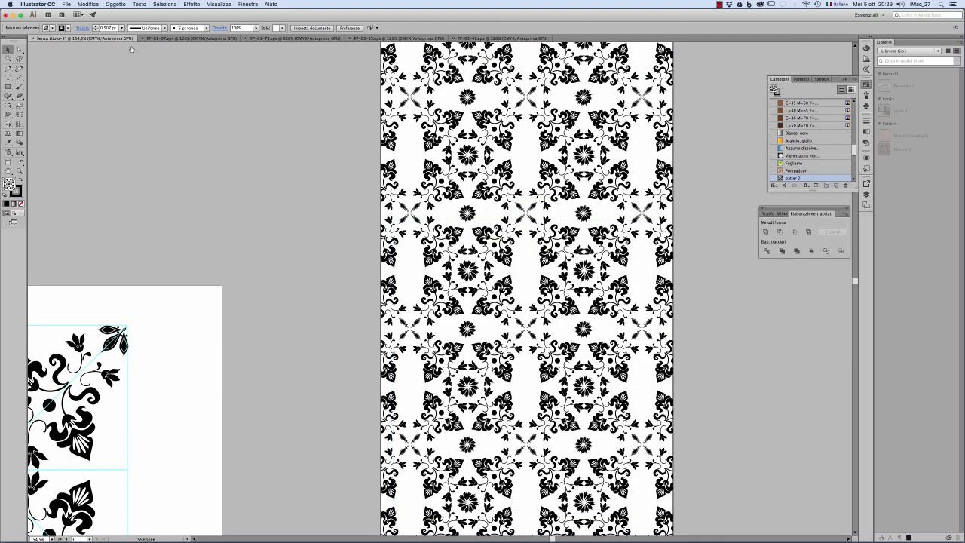
{"action": "key", "text": "super+space"}
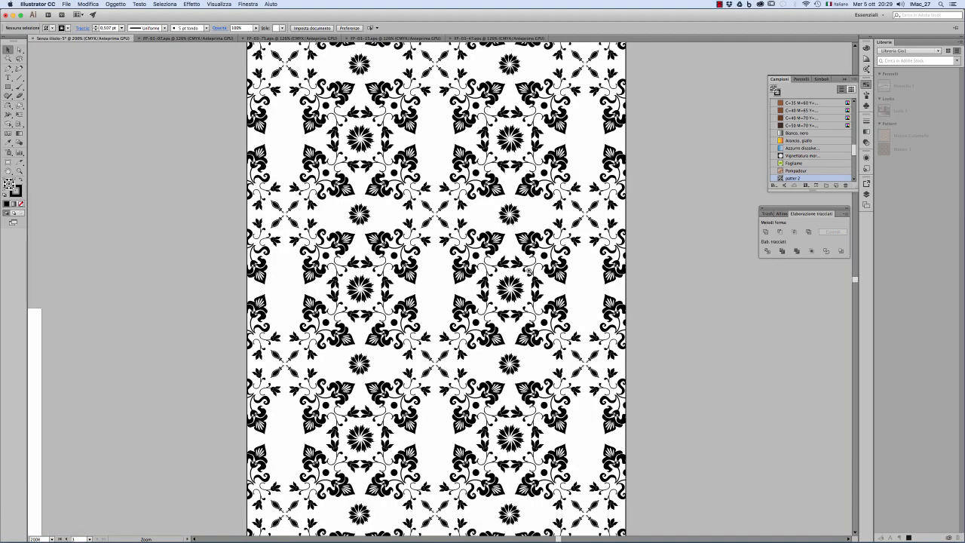
{"action": "left_click", "coordinate": [527, 269], "text": "super"}
{"action": "left_click", "coordinate": [448, 269], "text": "alt"}
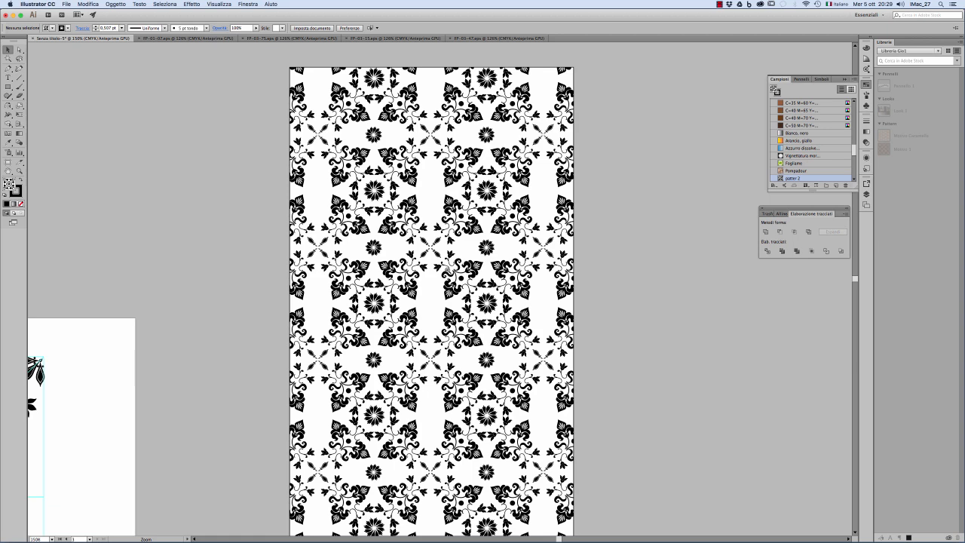
{"action": "left_click", "coordinate": [447, 269], "text": "alt"}
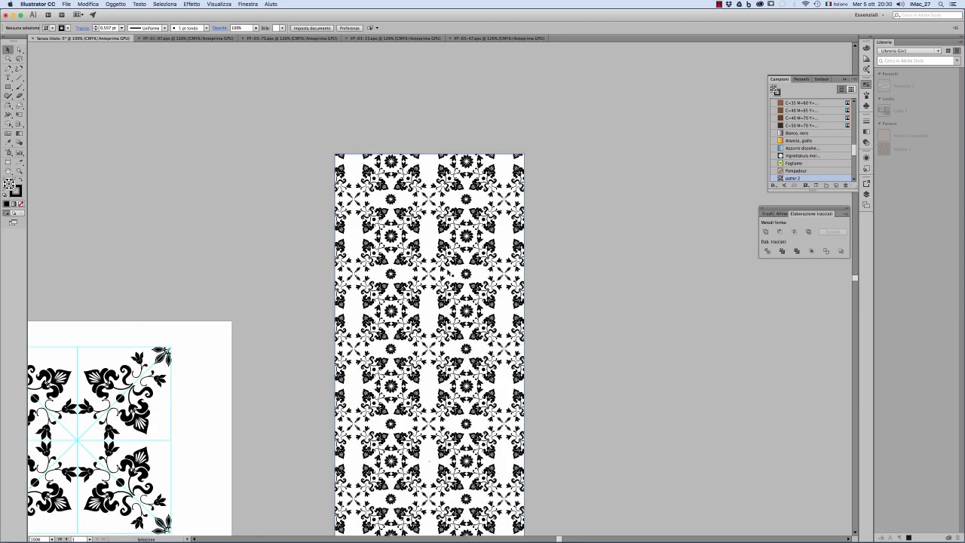